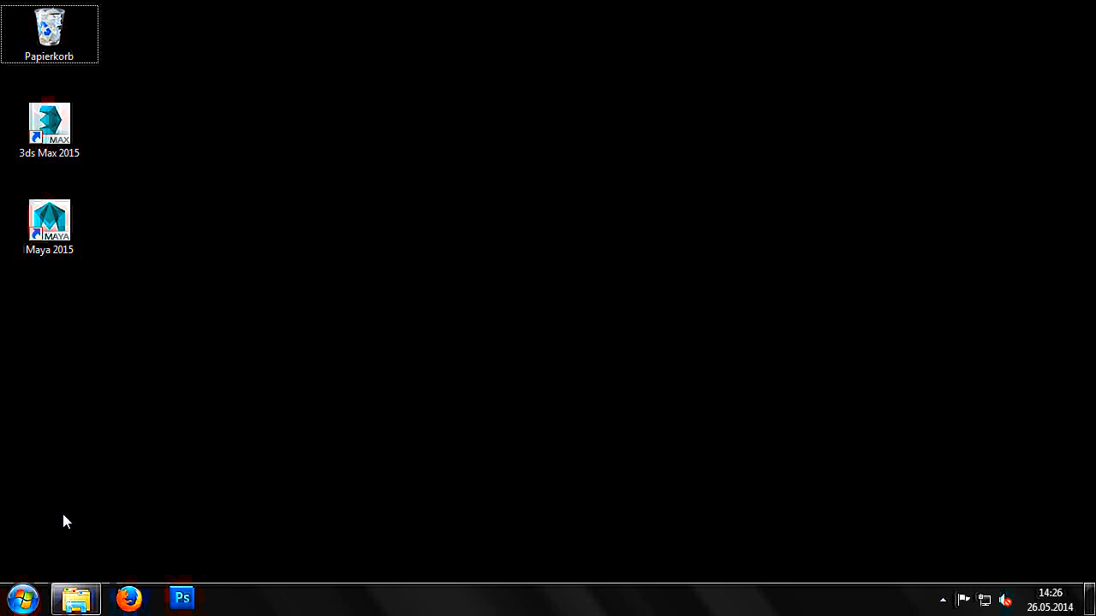
# - Copy maxExportTest.zip from the Downloads folder to the desktop and close the folder window
pyautogui.click(76, 599)
pyautogui.click(536, 143)
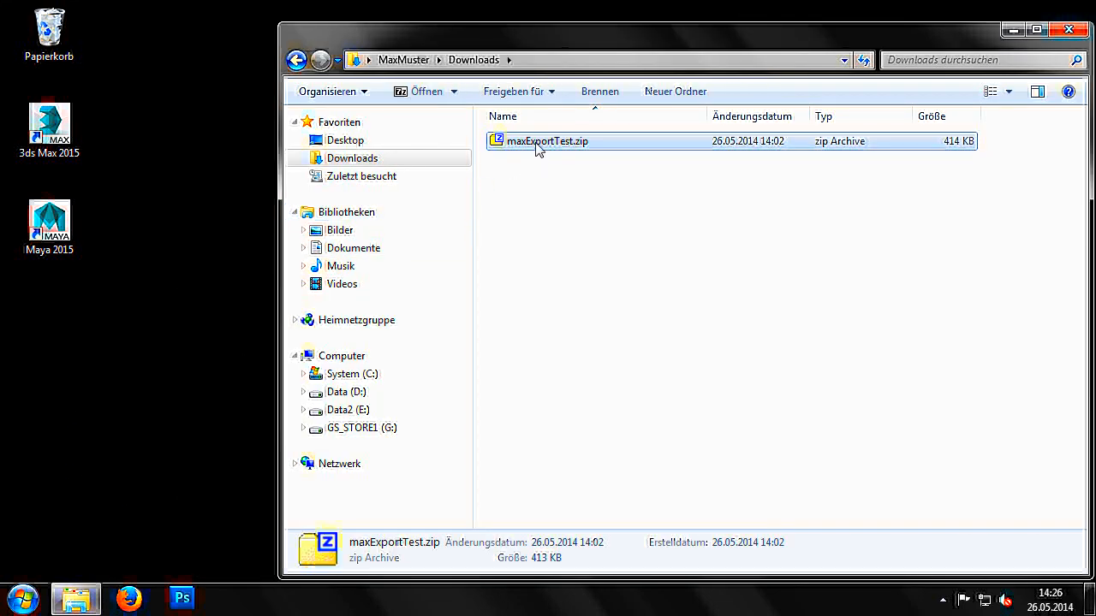
pyautogui.rightClick(537, 144)
pyautogui.click(582, 374)
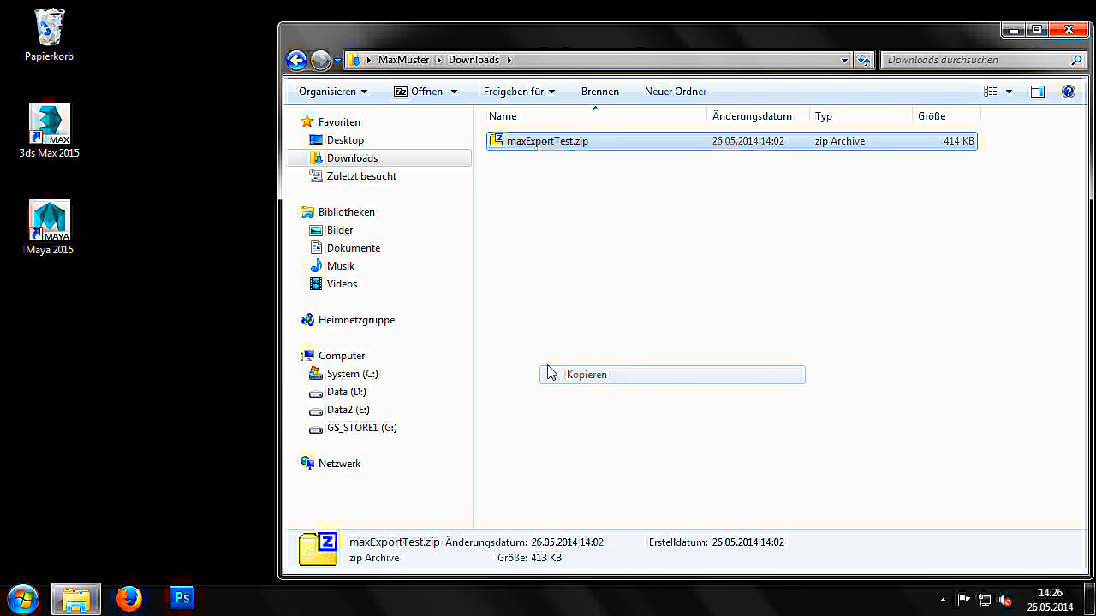
pyautogui.rightClick(28, 337)
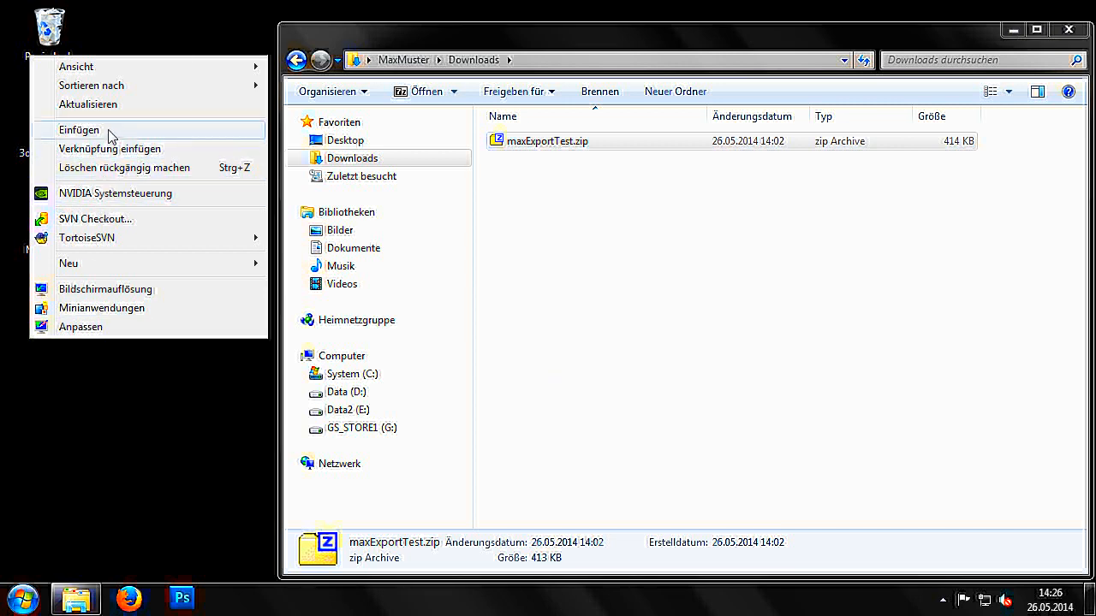
pyautogui.click(78, 130)
pyautogui.click(856, 65)
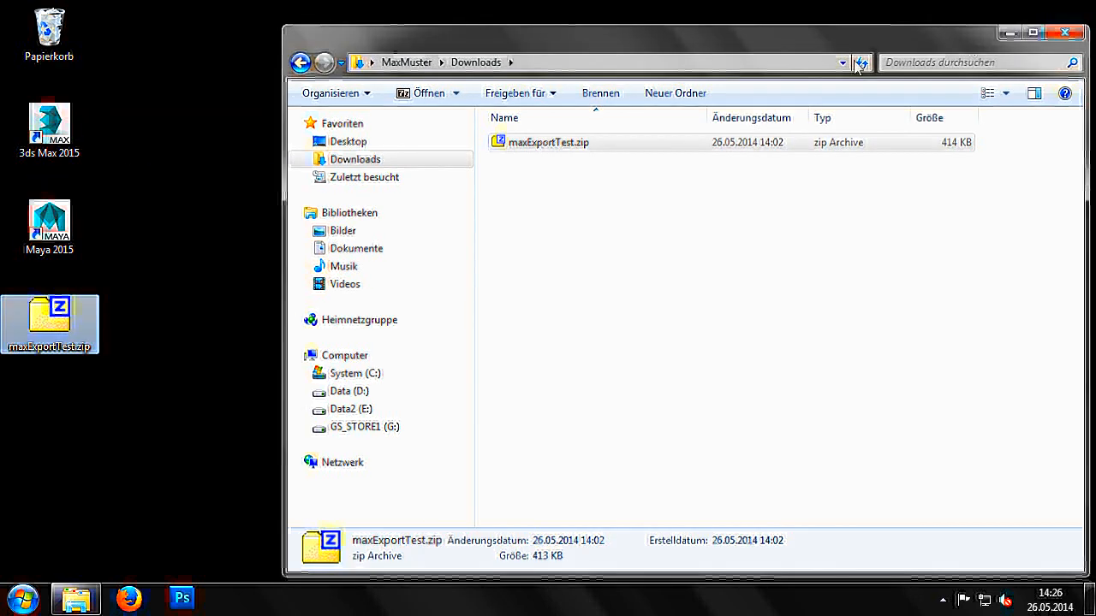
pyautogui.click(1065, 33)
# - Extract maxExportTest.zip directly onto the desktop with 7-Zip
pyautogui.rightClick(92, 325)
pyautogui.moveTo(168, 284)
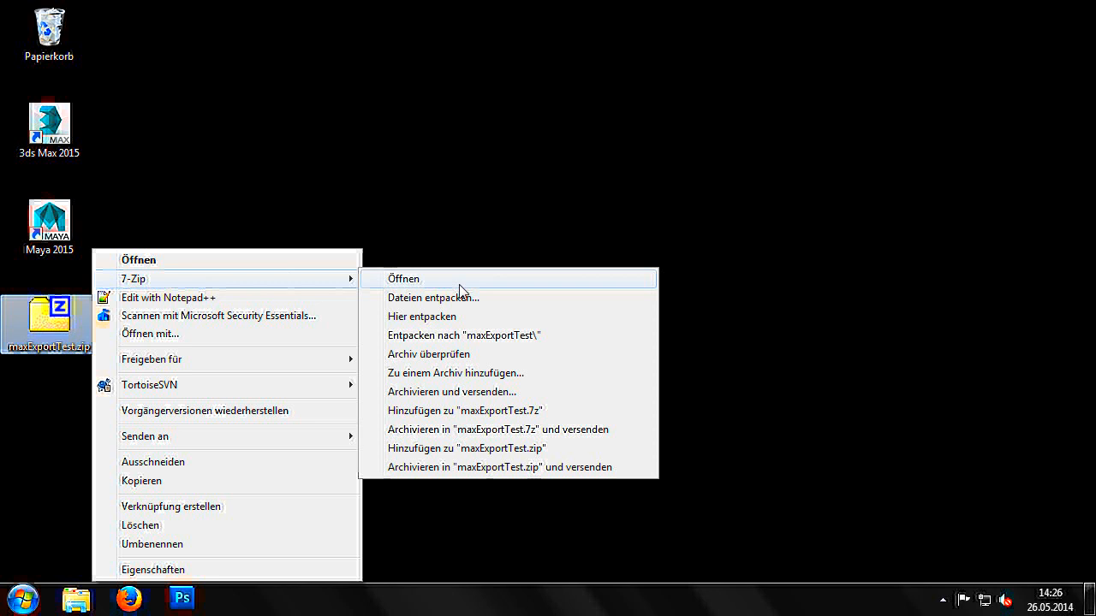
pyautogui.click(555, 317)
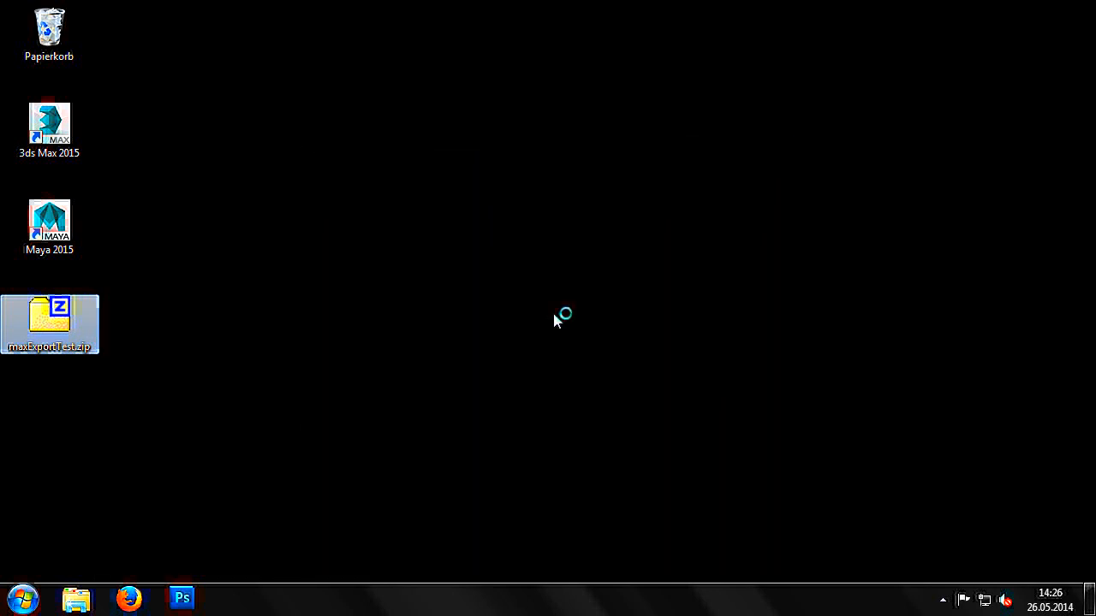
# - Open crate.max from the extracted maxExportTest folder in 3ds Max, adopting the file's gamma and LUT settings
pyautogui.doubleClick(50, 415)
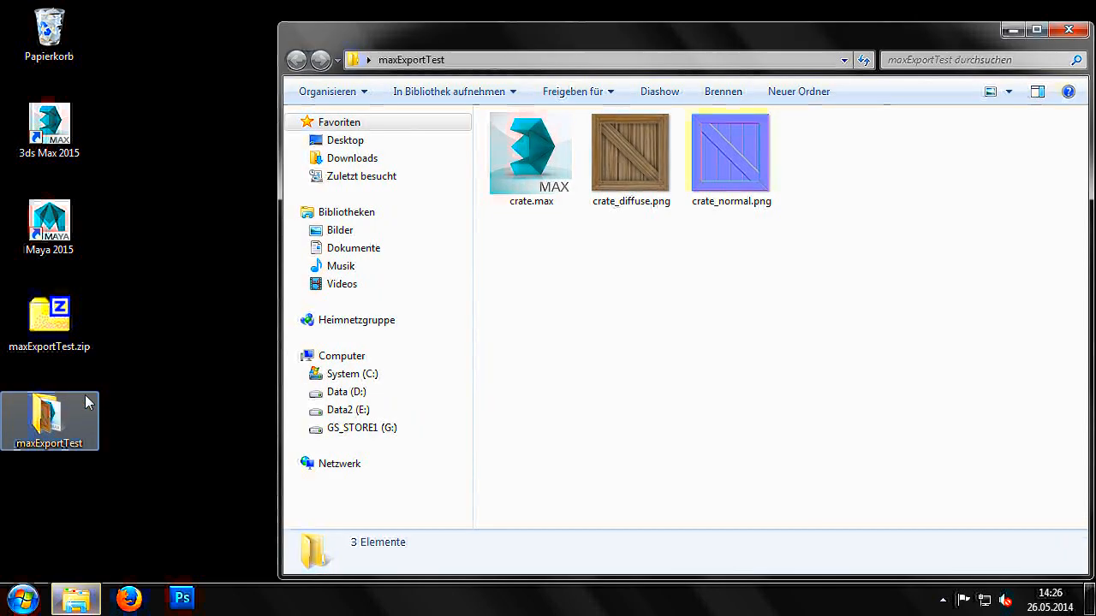
pyautogui.doubleClick(552, 195)
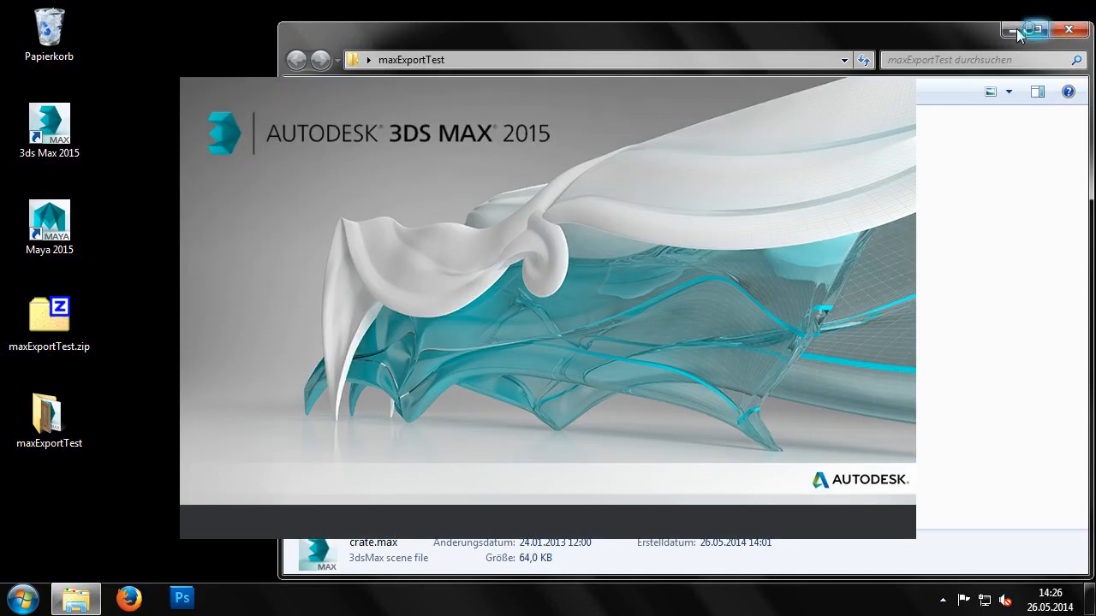
pyautogui.click(1017, 31)
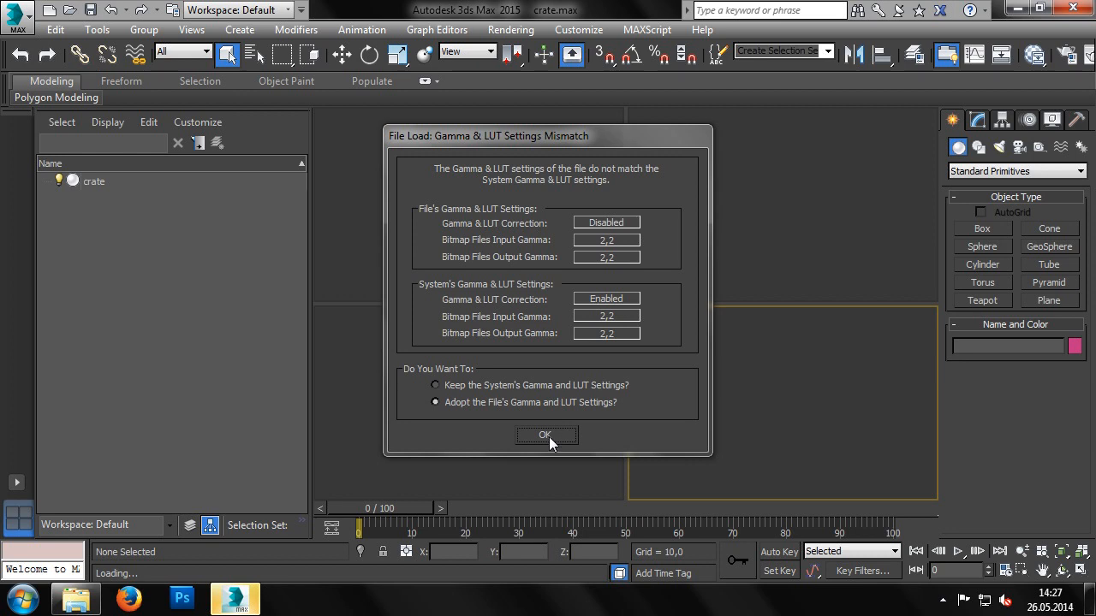
pyautogui.click(548, 436)
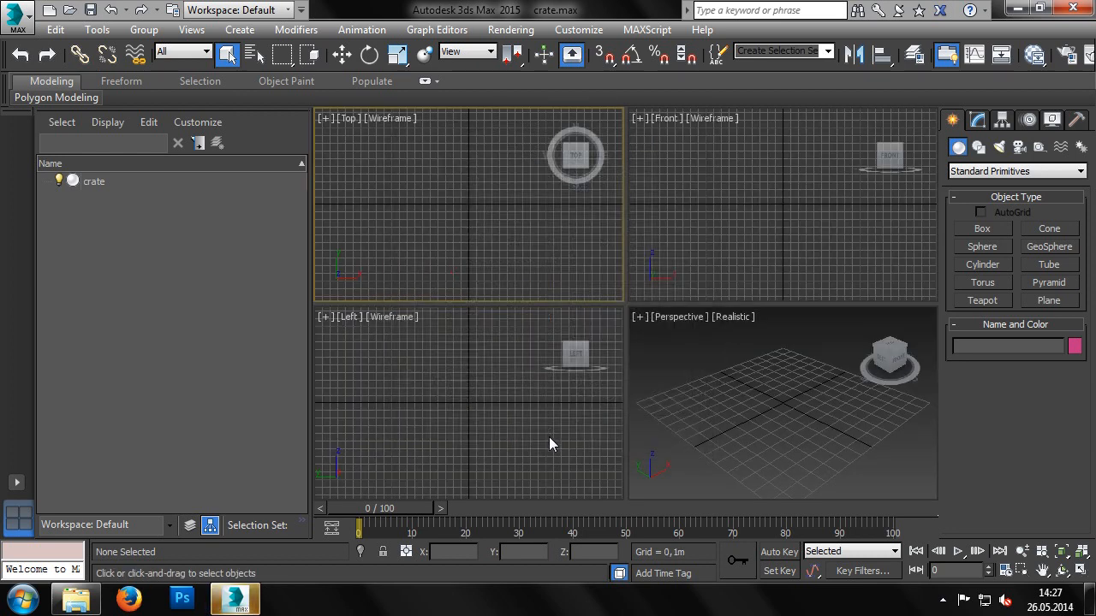
# - Select the crate in the Perspective viewport and open the material editor in compact mode
pyautogui.click(797, 386)
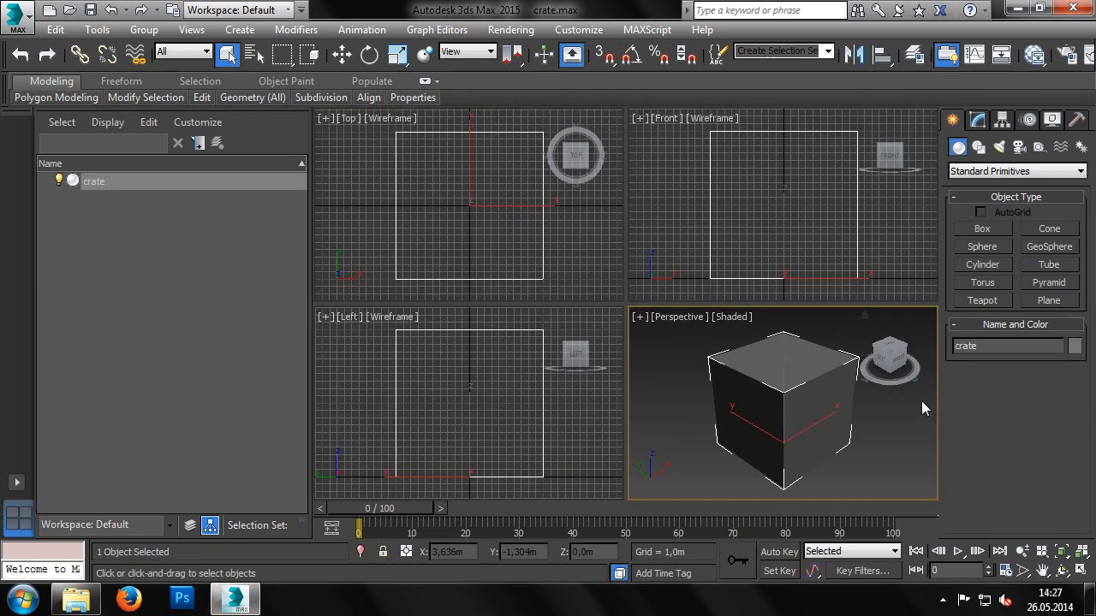
pyautogui.click(1033, 53)
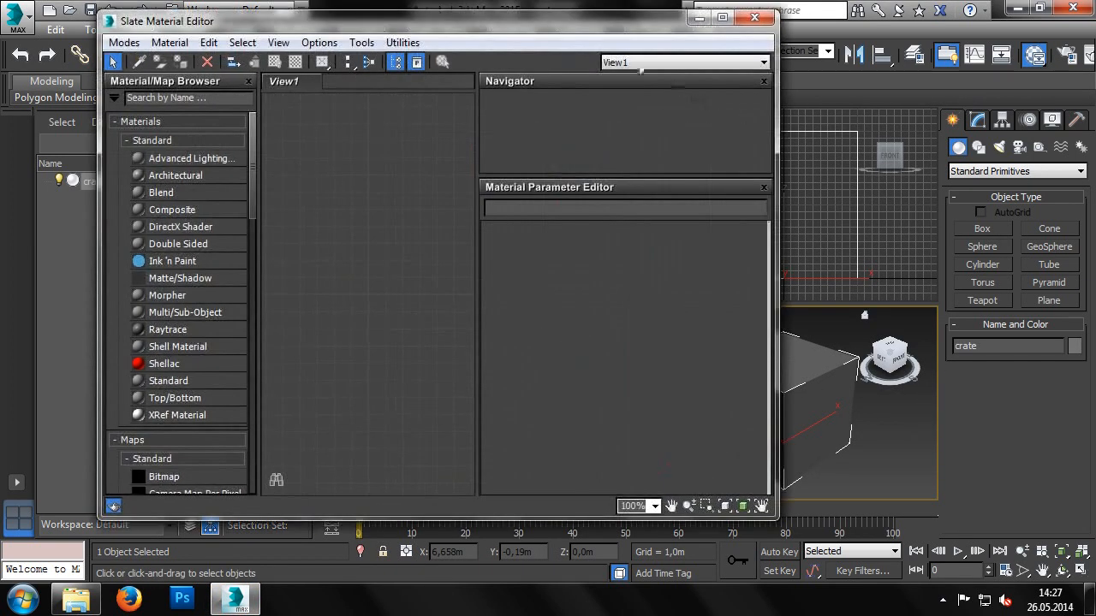
pyautogui.click(129, 44)
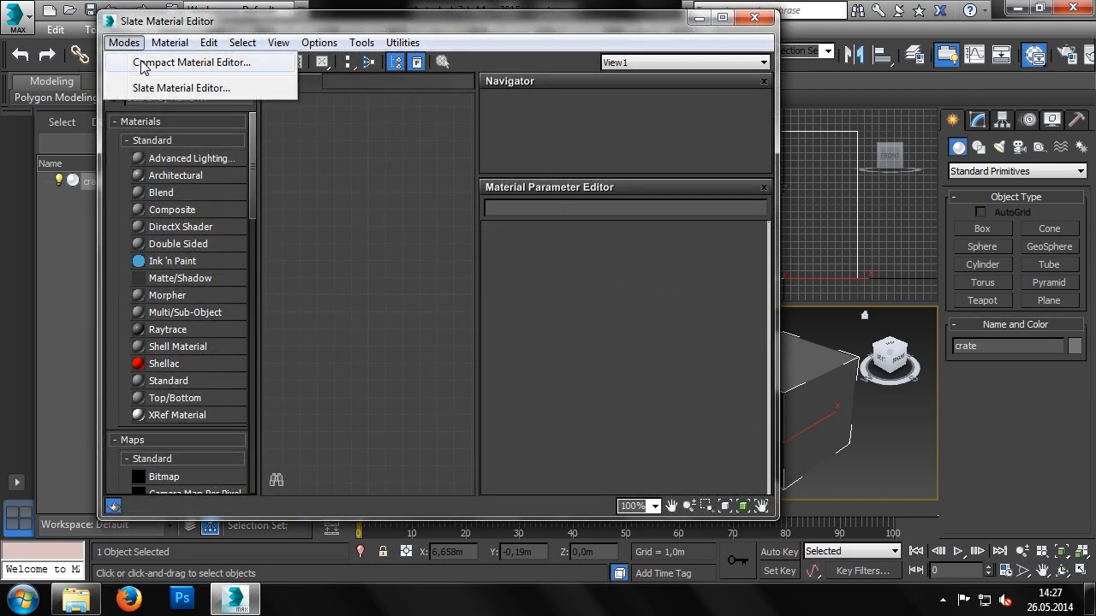
pyautogui.click(141, 62)
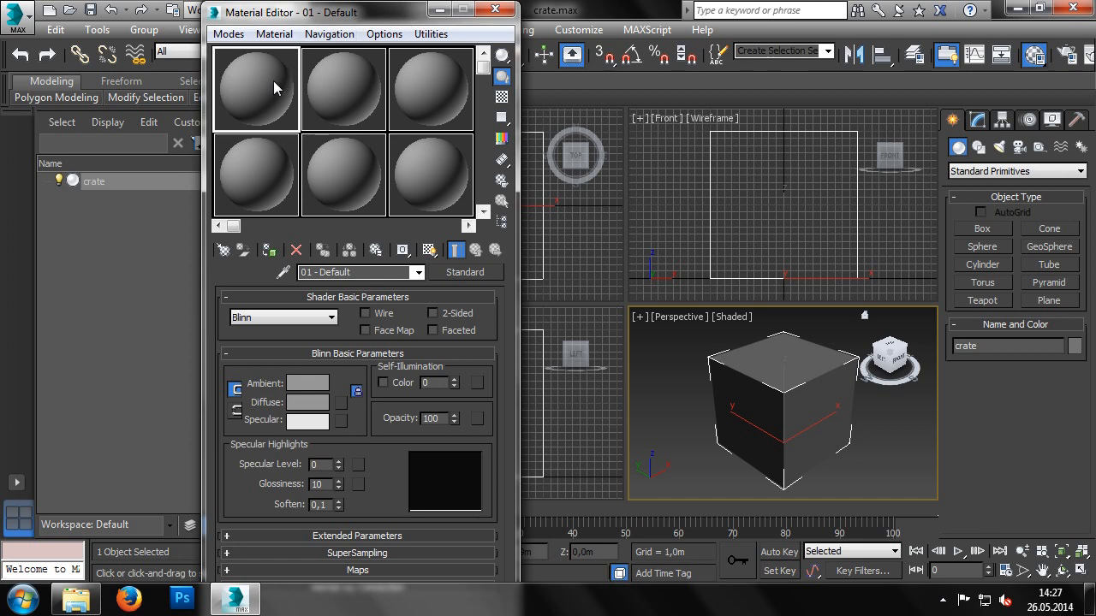
# - Rename the first sample material to crate_mat
pyautogui.click(352, 272)
pyautogui.hotkey('ctrl', 'a')
pyautogui.write('crate')
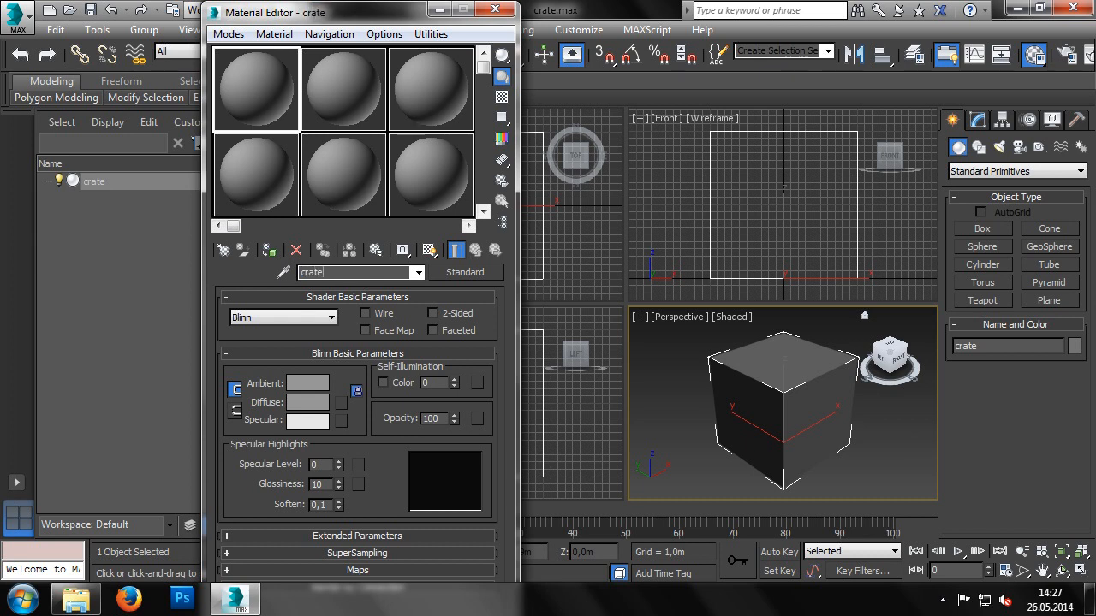
pyautogui.write('_mat')
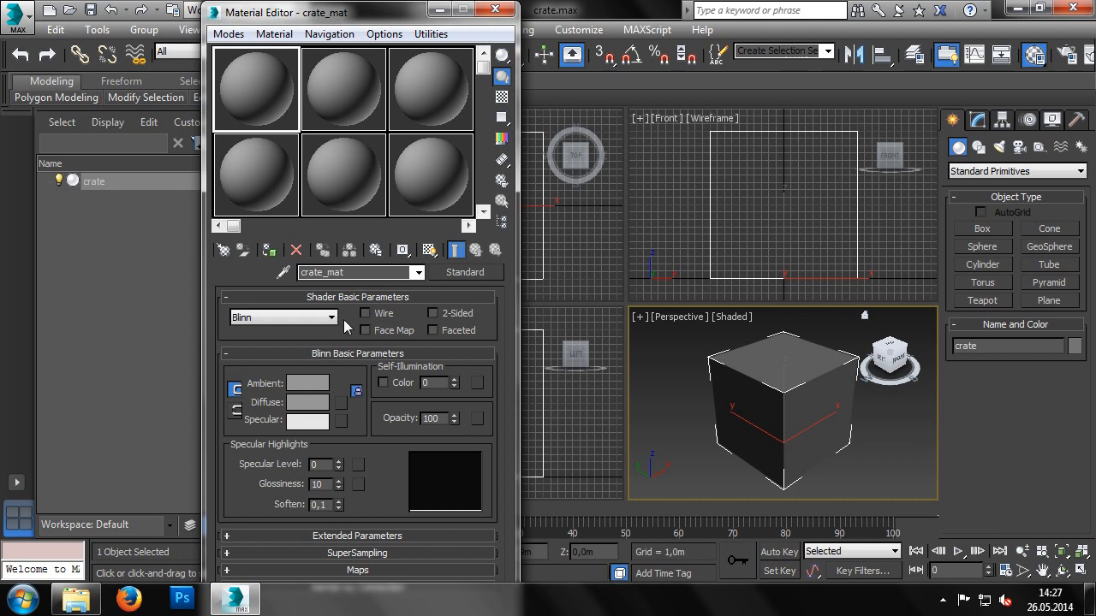
# - Assign crate_diffuse.png from the desktop's maxExportTest folder as a Bitmap in the material's Diffuse Color map, and collapse its coordinate and bitmap settings
pyautogui.click(353, 569)
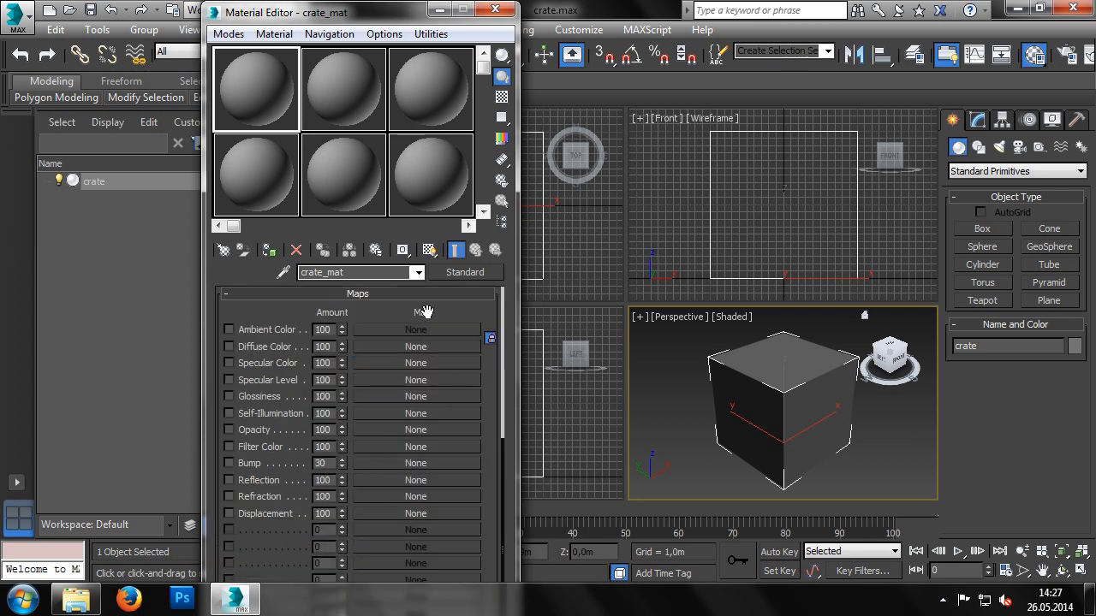
pyautogui.click(422, 351)
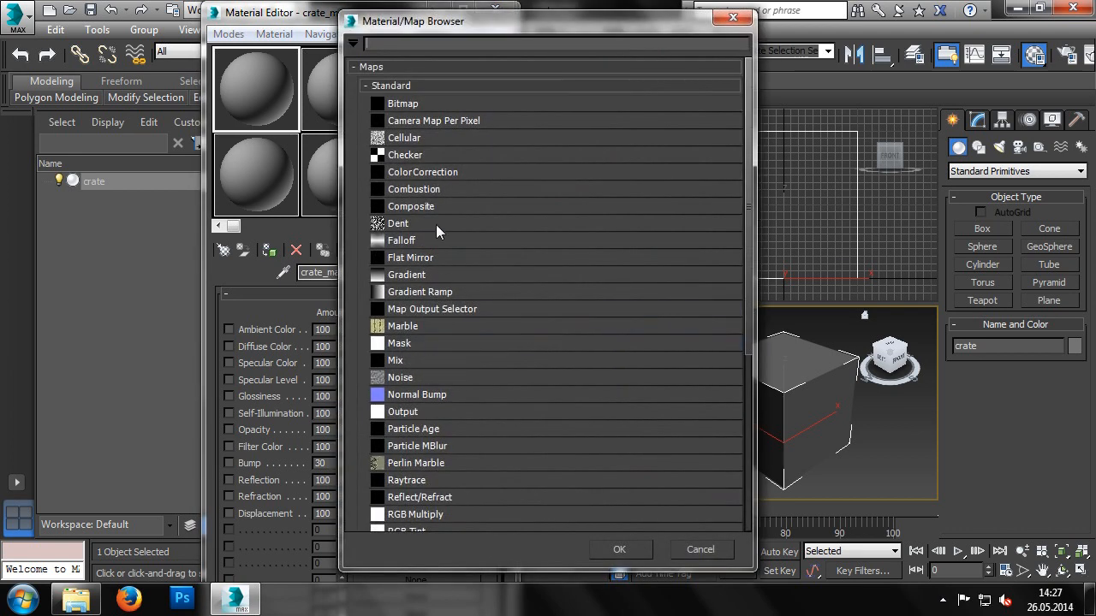
pyautogui.doubleClick(449, 102)
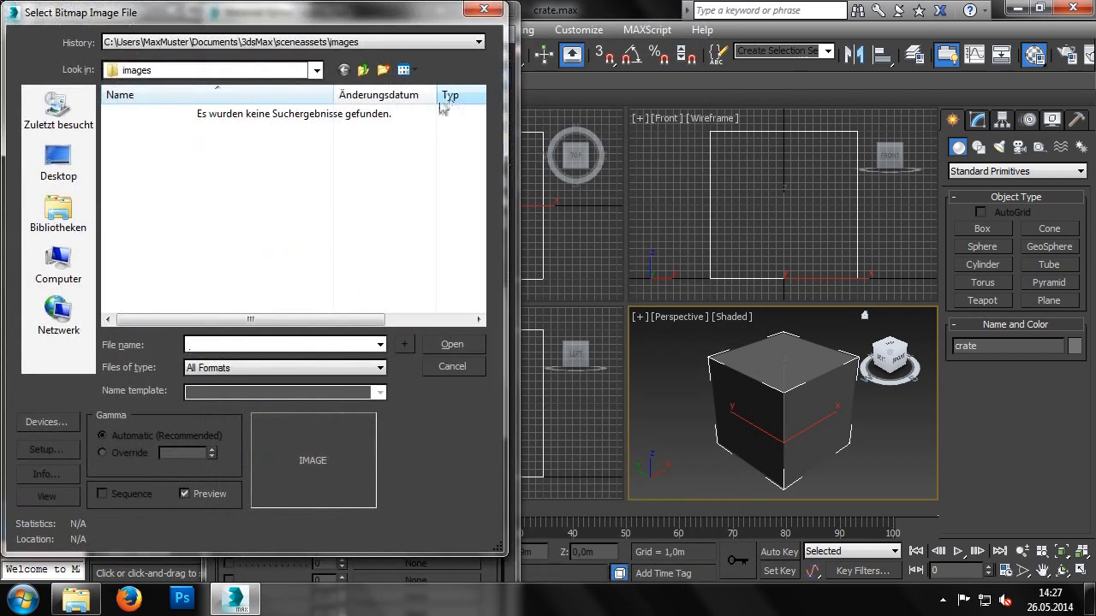
pyautogui.click(316, 72)
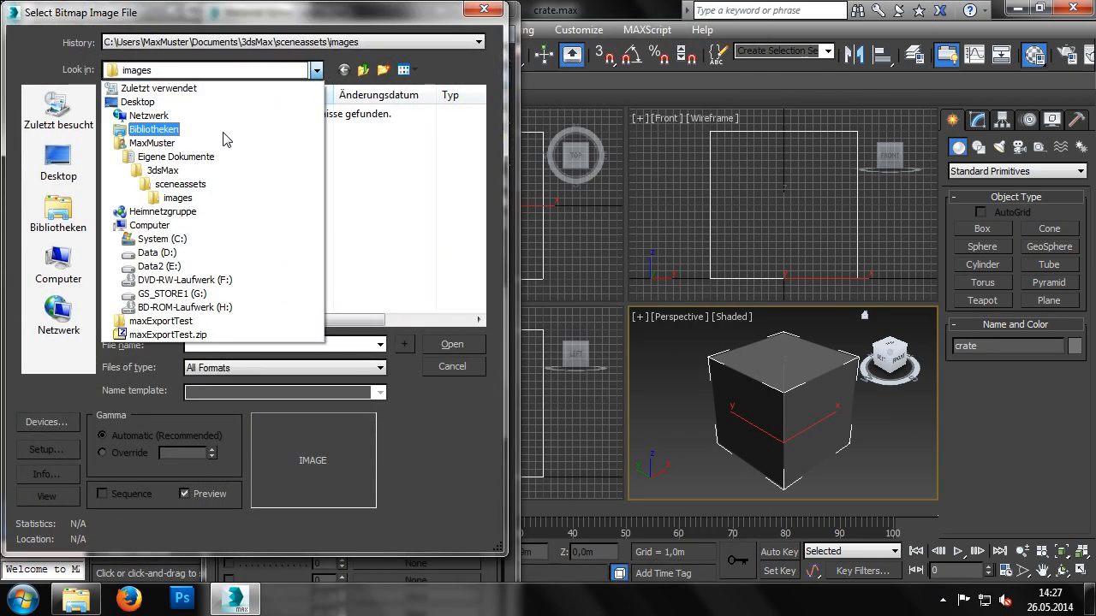
pyautogui.click(202, 103)
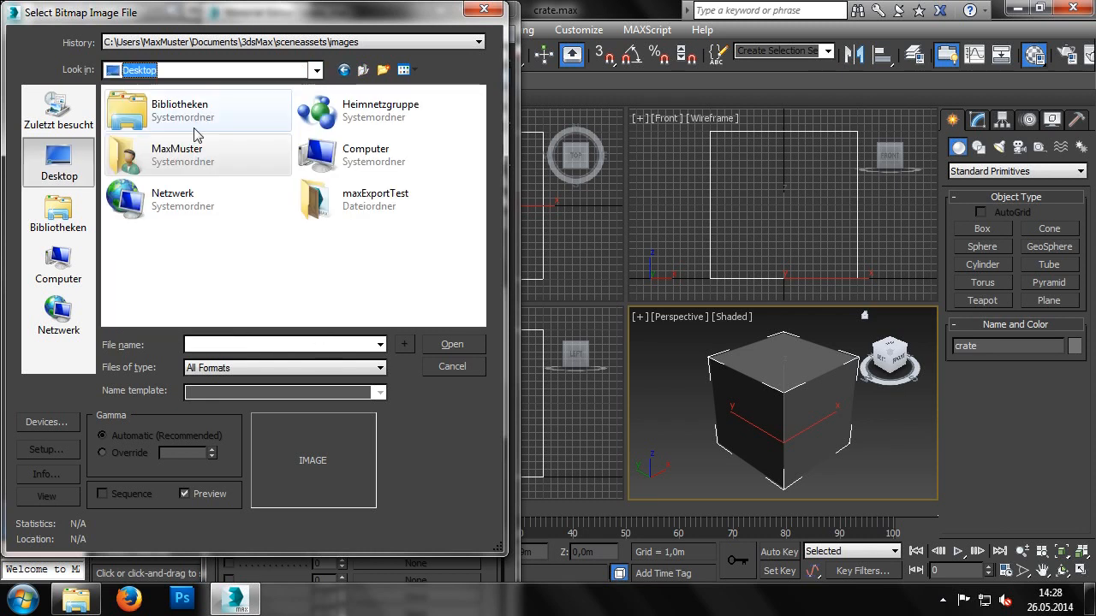
pyautogui.doubleClick(362, 211)
pyautogui.click(159, 150)
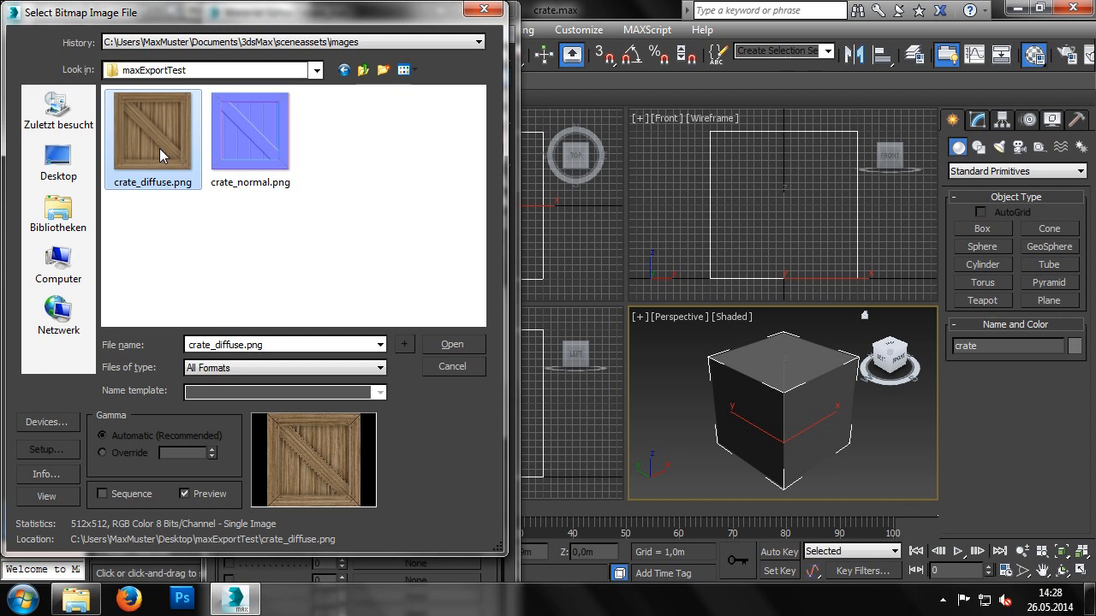
pyautogui.doubleClick(160, 148)
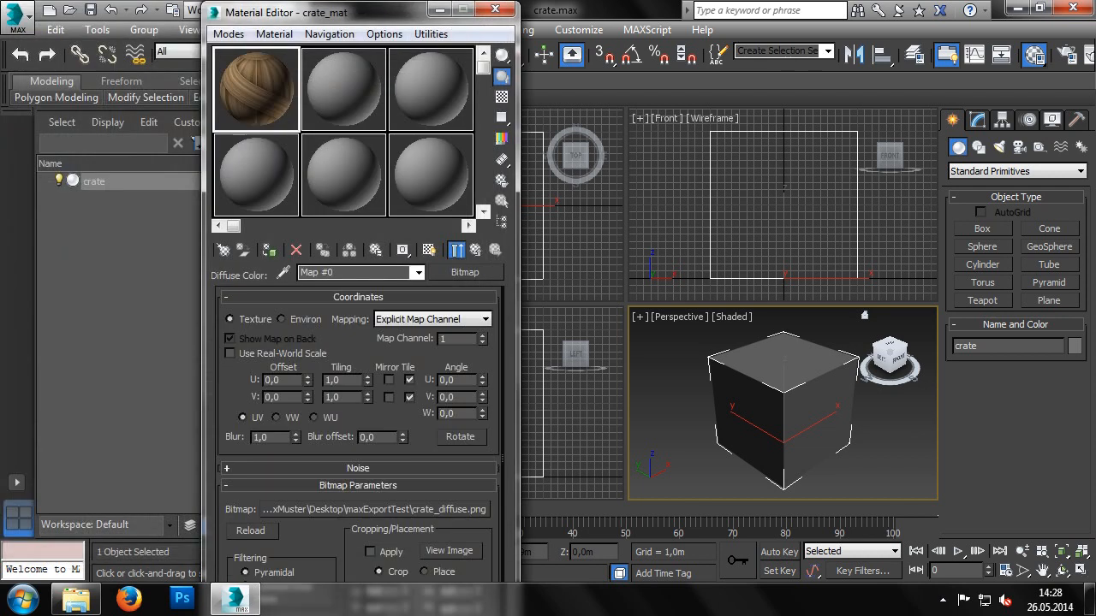
pyautogui.click(282, 296)
pyautogui.click(343, 330)
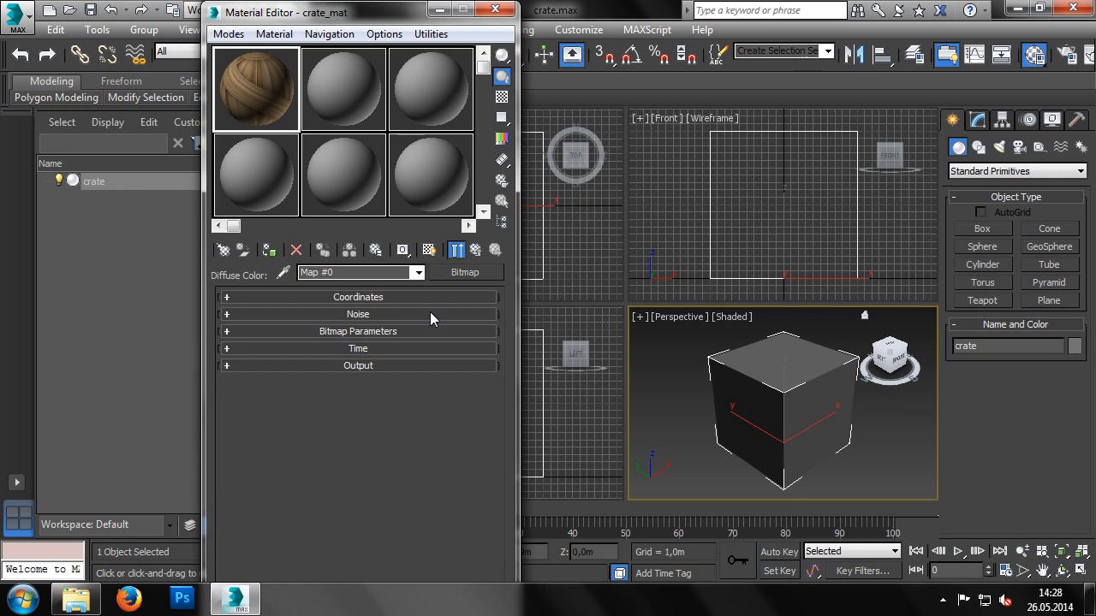
# - Return to crate_mat, assign crate_normal.png as a Bitmap in its Bump map, and collapse the map's coordinate and bitmap settings
pyautogui.click(476, 250)
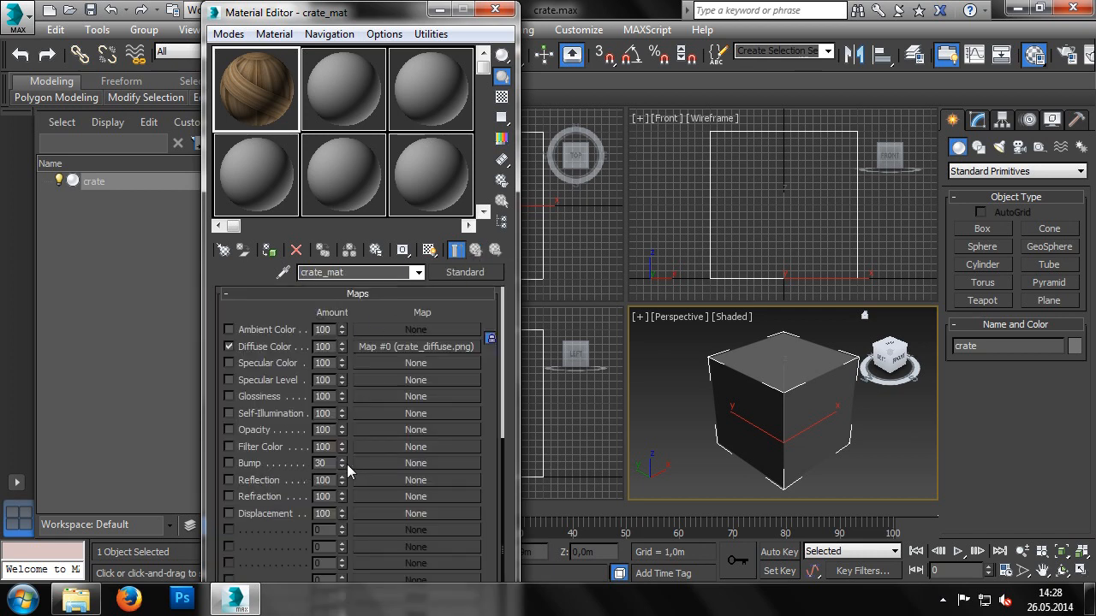
pyautogui.click(428, 462)
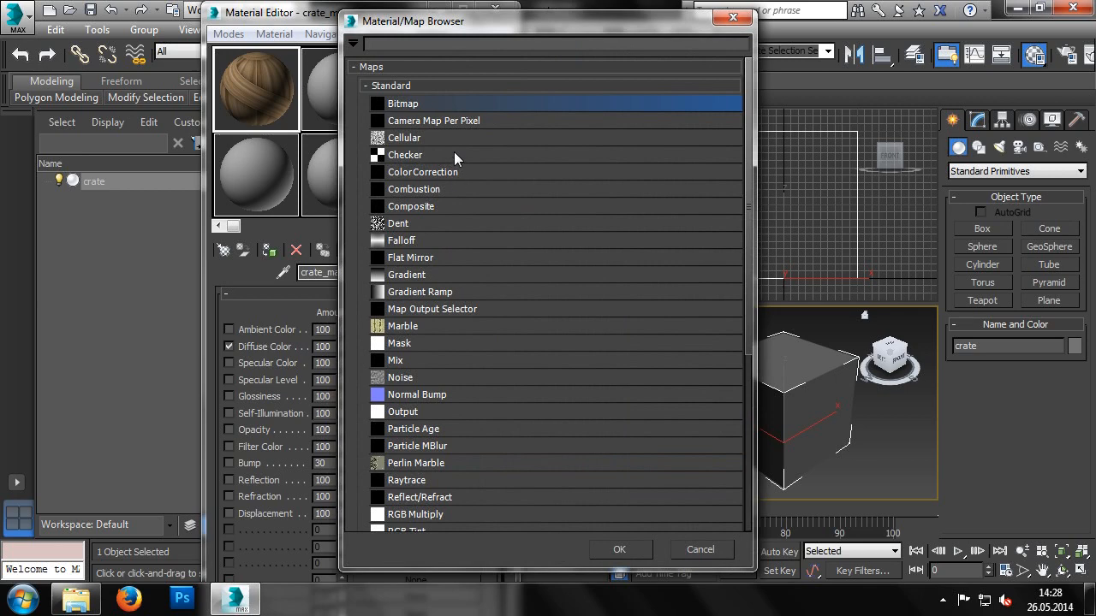
pyautogui.doubleClick(454, 103)
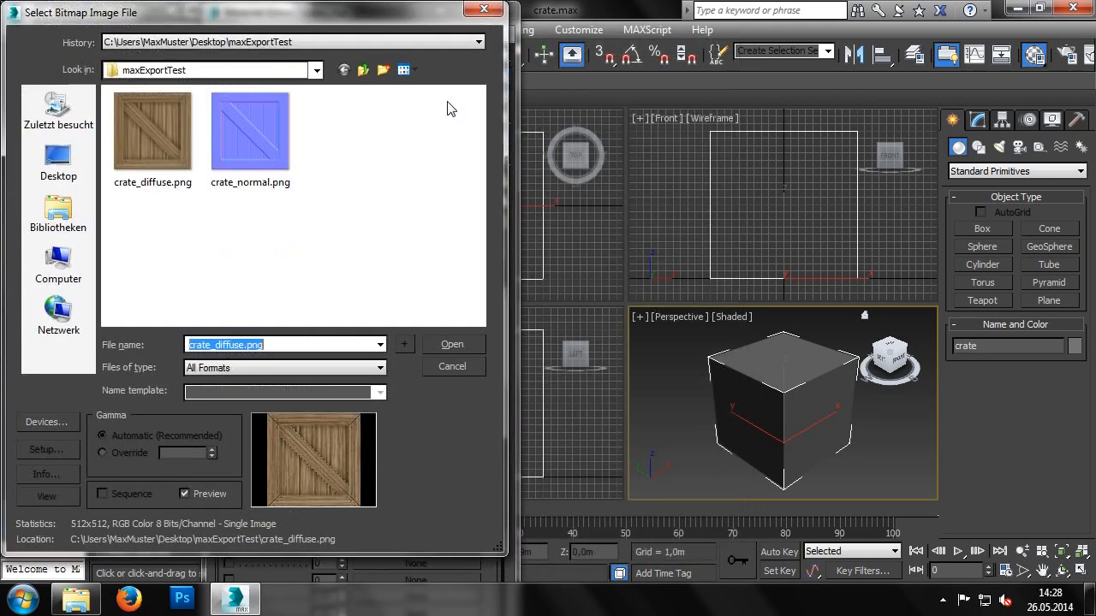
pyautogui.doubleClick(266, 137)
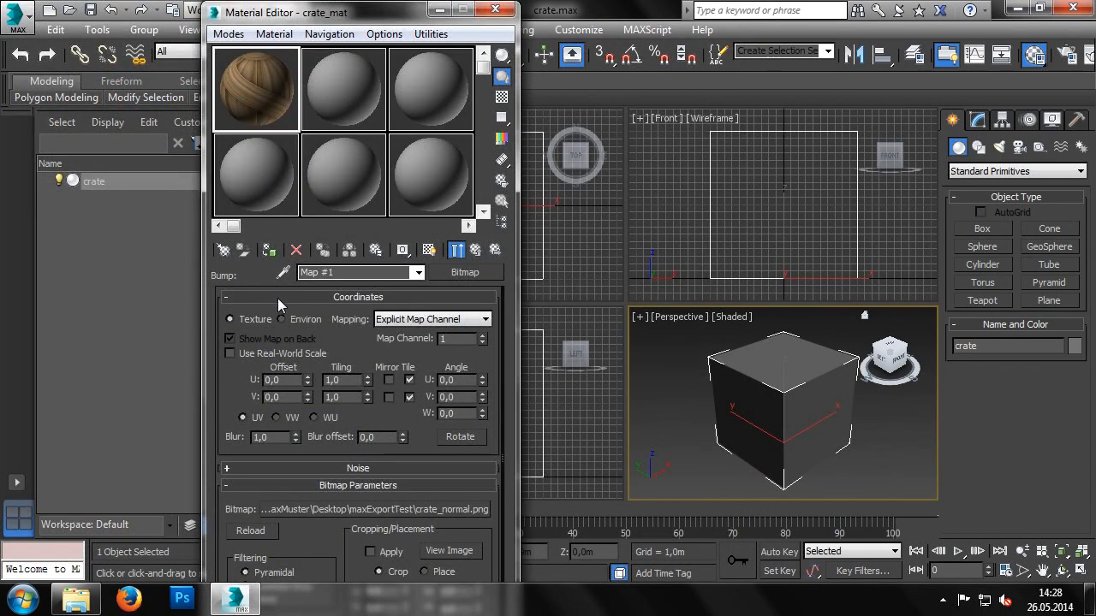
pyautogui.click(277, 298)
pyautogui.click(280, 331)
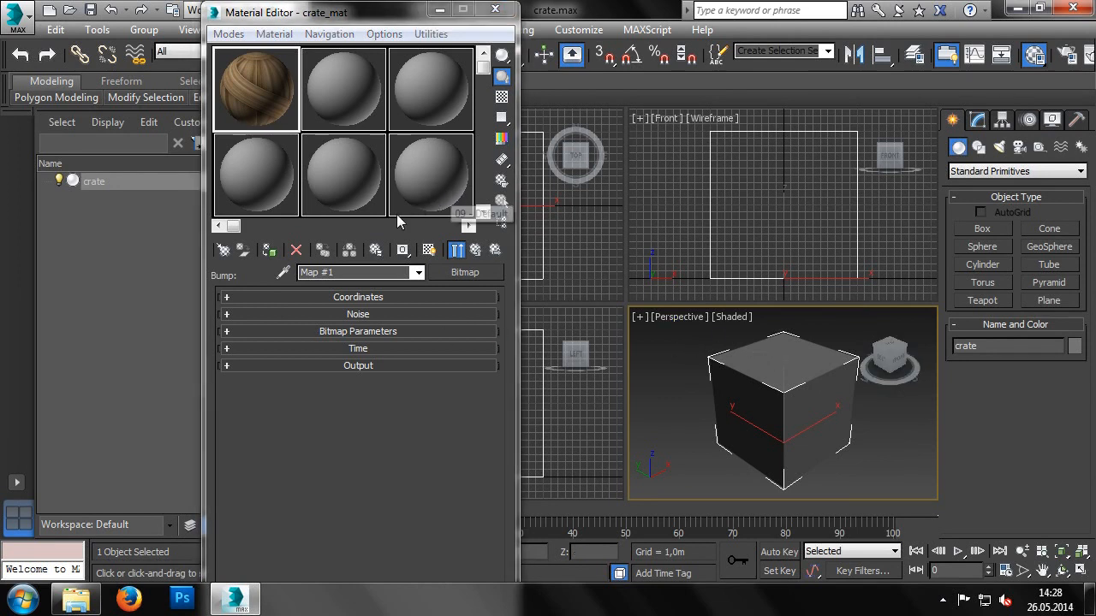
# - Assign crate_mat to the selected crate, close the material editor, and set the Perspective viewport to shaded materials with maps
pyautogui.click(267, 250)
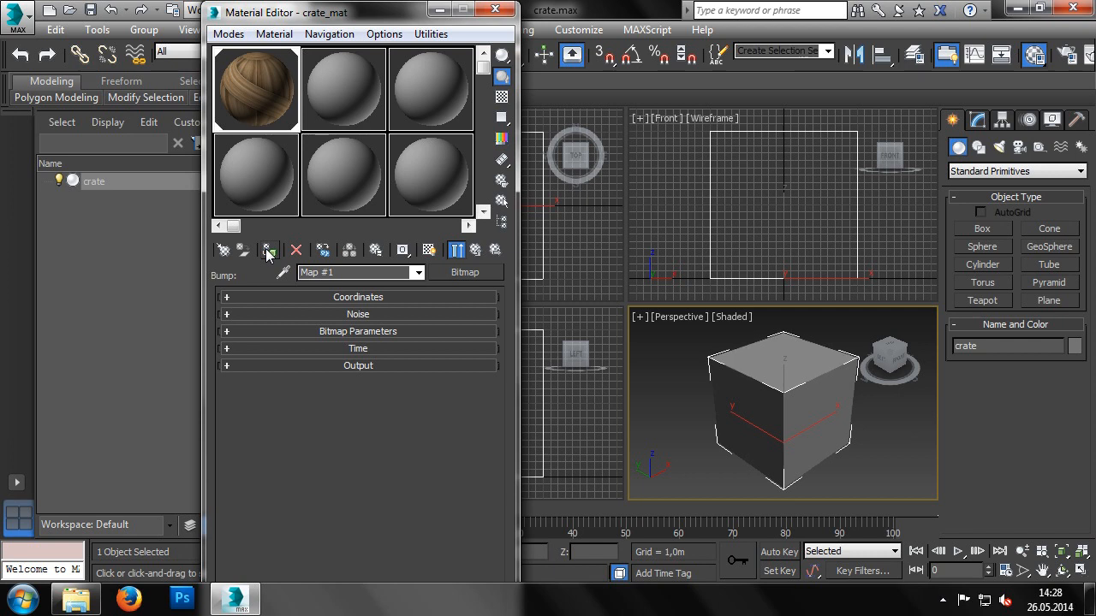
pyautogui.click(495, 9)
pyautogui.click(730, 317)
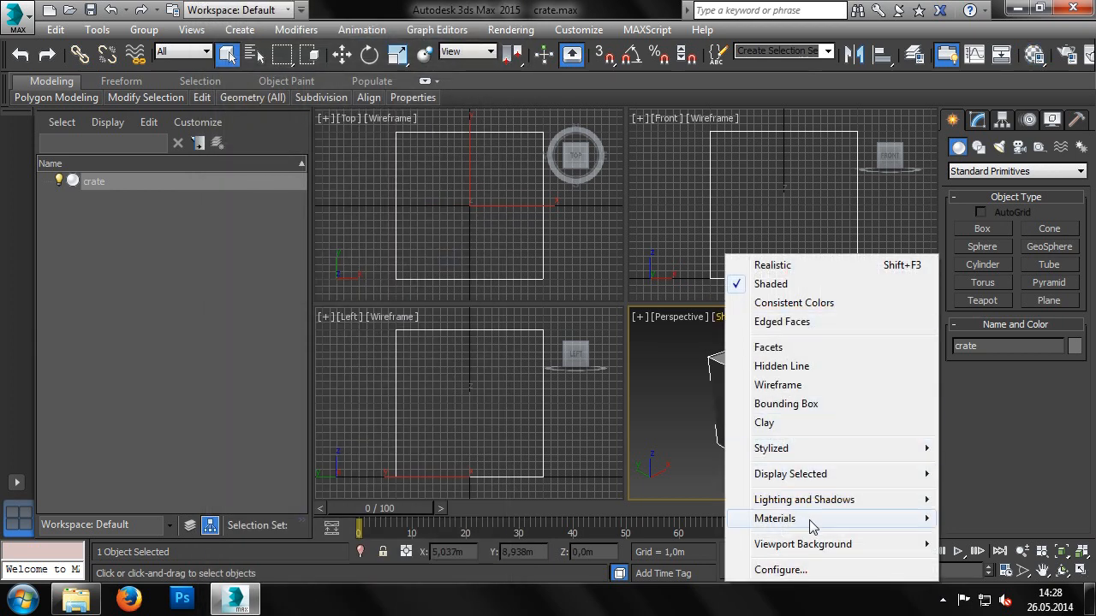
pyautogui.moveTo(811, 526)
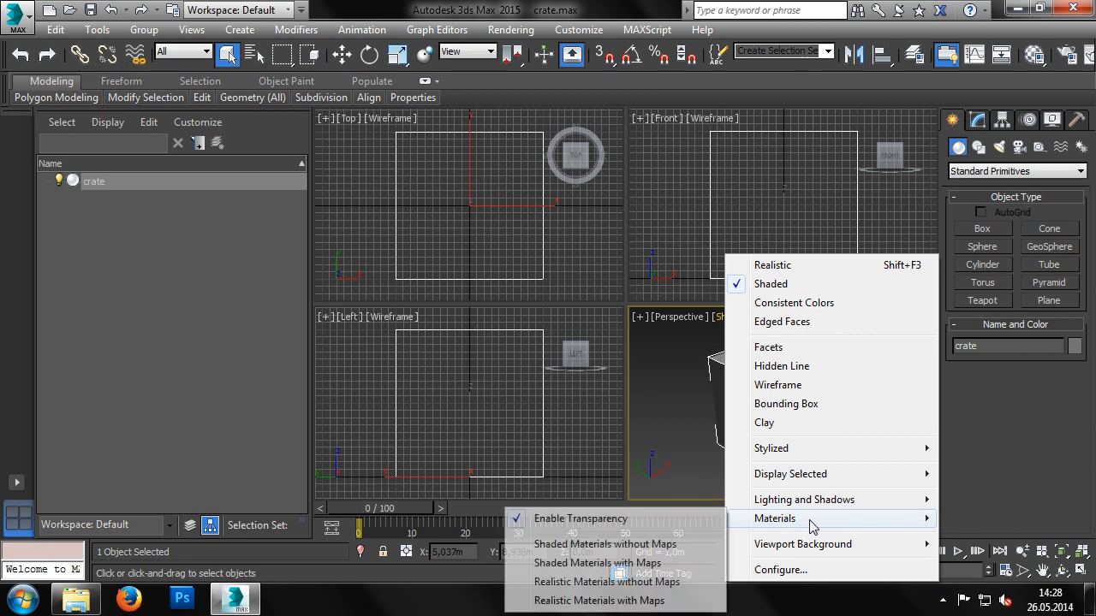
pyautogui.click(667, 564)
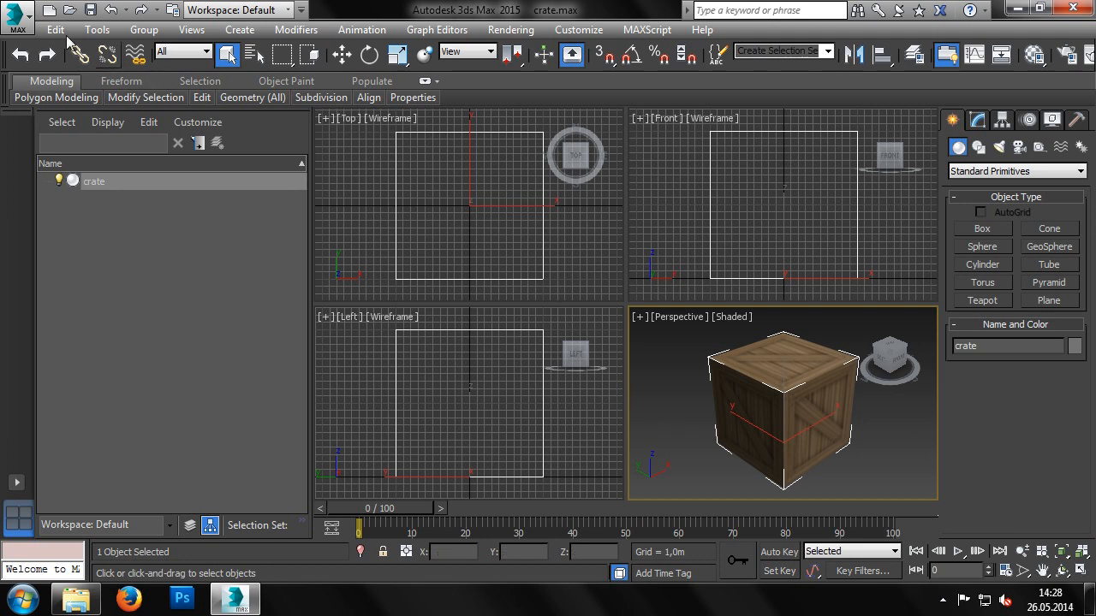
# - Export only the selected crate as crate in GIANTS I3D (*.I3D) format to the desktop's maxExportTest folder, keeping the exporter's default options
pyautogui.click(29, 17)
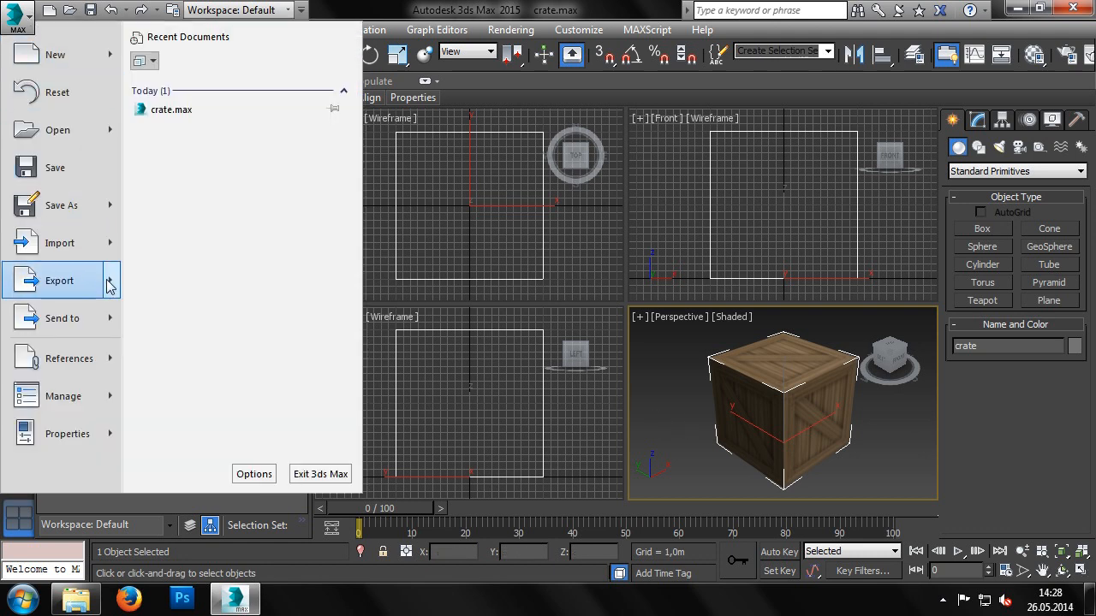
pyautogui.moveTo(113, 286)
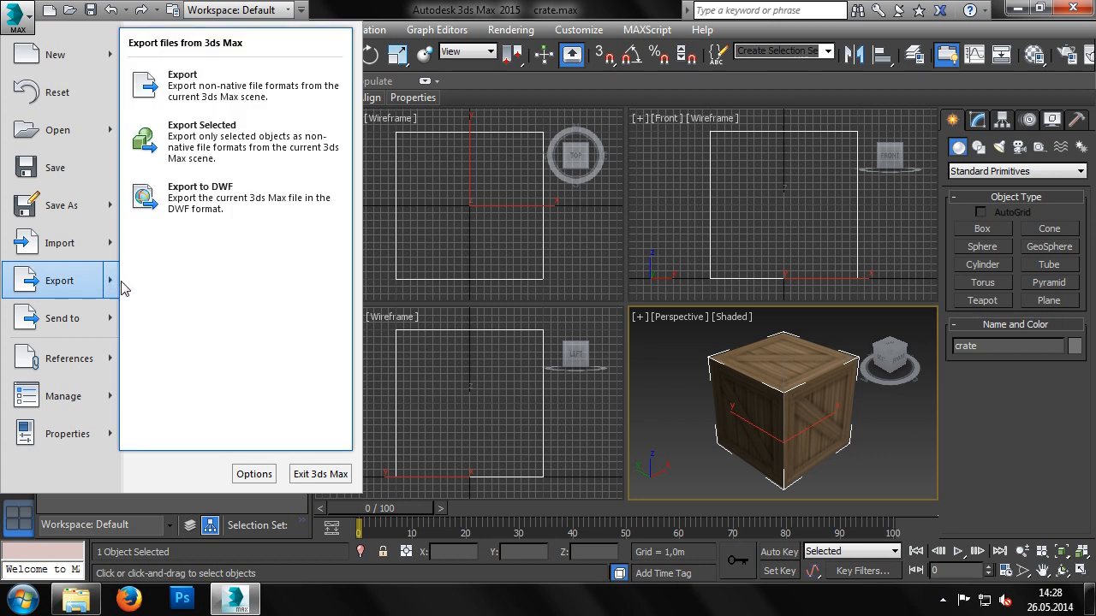
pyautogui.click(238, 152)
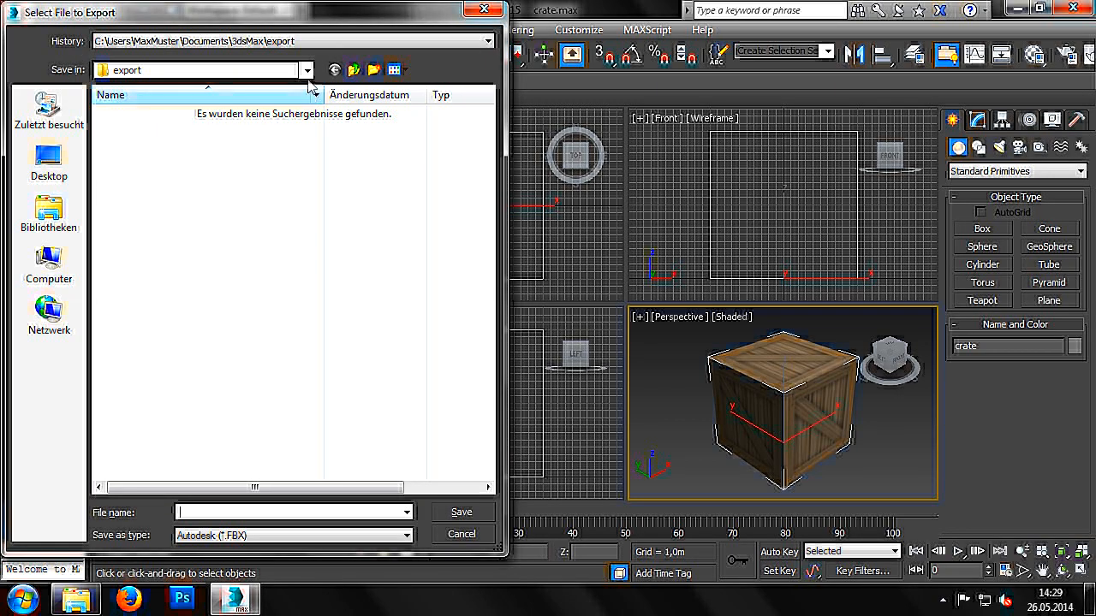
pyautogui.click(73, 165)
pyautogui.doubleClick(336, 212)
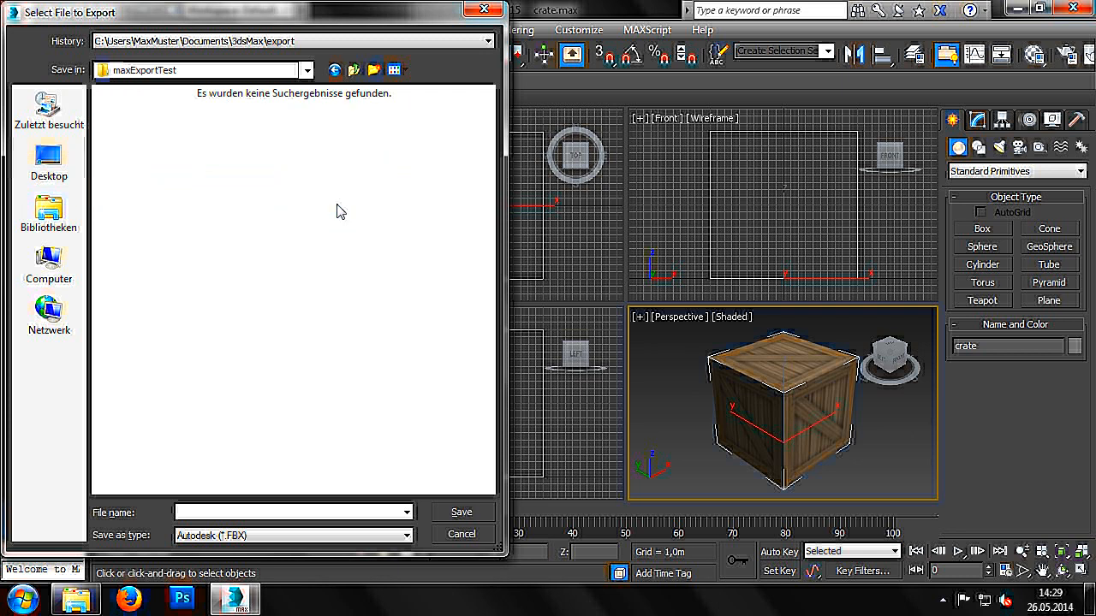
pyautogui.click(326, 537)
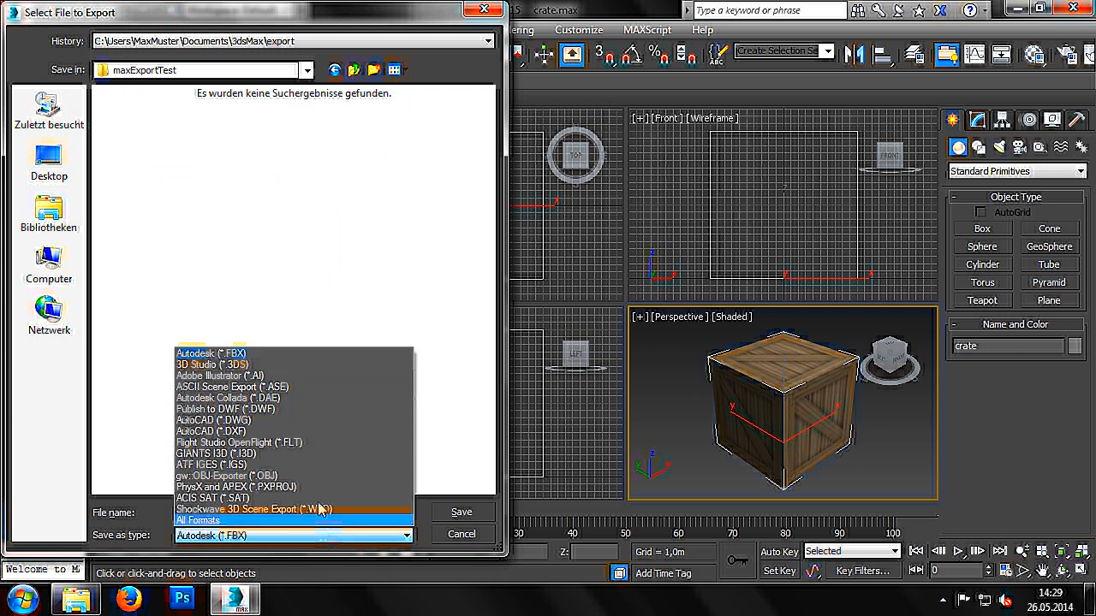
pyautogui.click(299, 454)
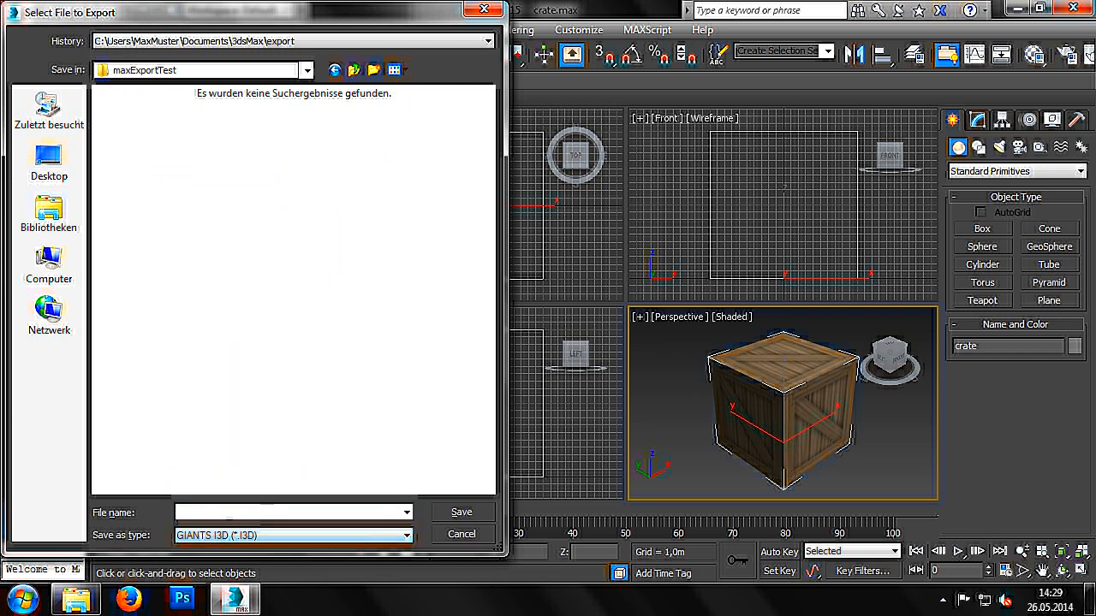
pyautogui.write('crate')
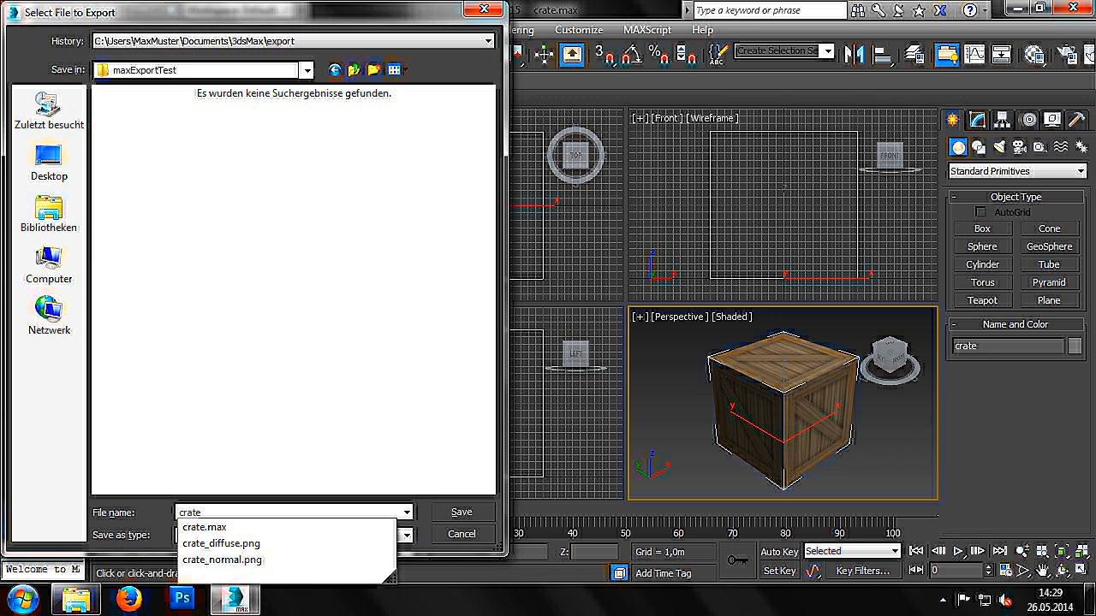
pyautogui.click(425, 513)
pyautogui.click(463, 513)
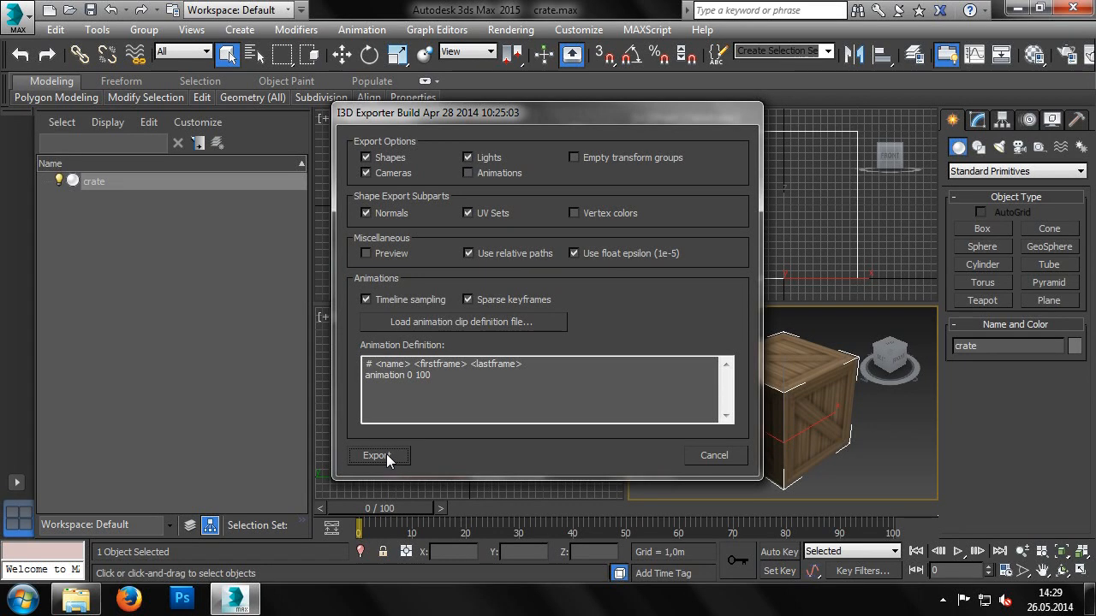
pyautogui.click(377, 454)
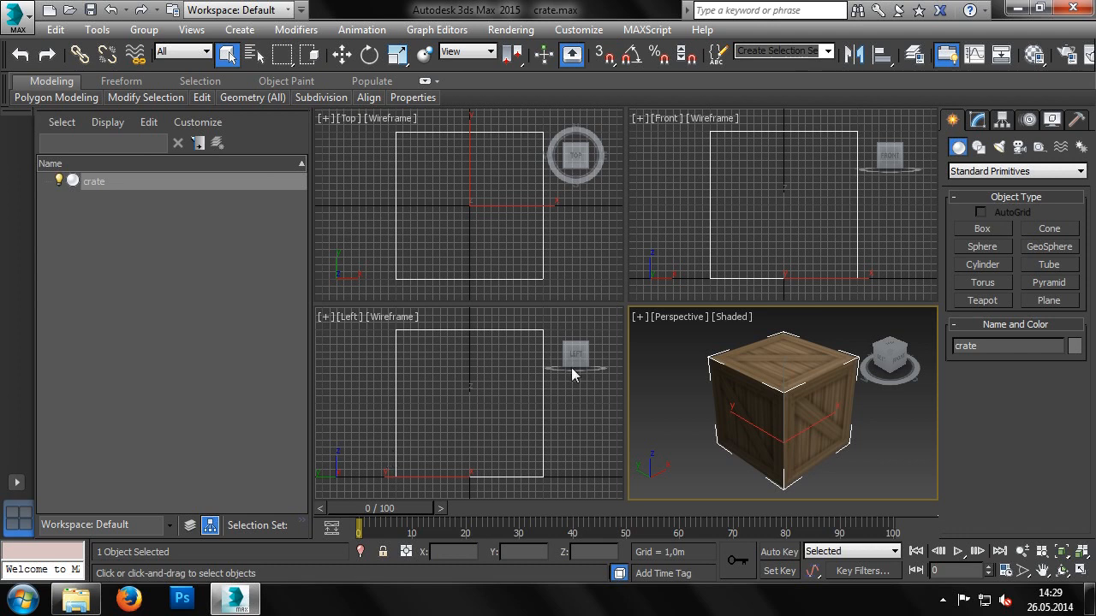
# - Open crate.i3d from the desktop's maxExportTest folder in GIANTS Editor, close the welcome window, and check the log's texture messages
pyautogui.click(1020, 6)
pyautogui.click(67, 416)
pyautogui.doubleClick(64, 410)
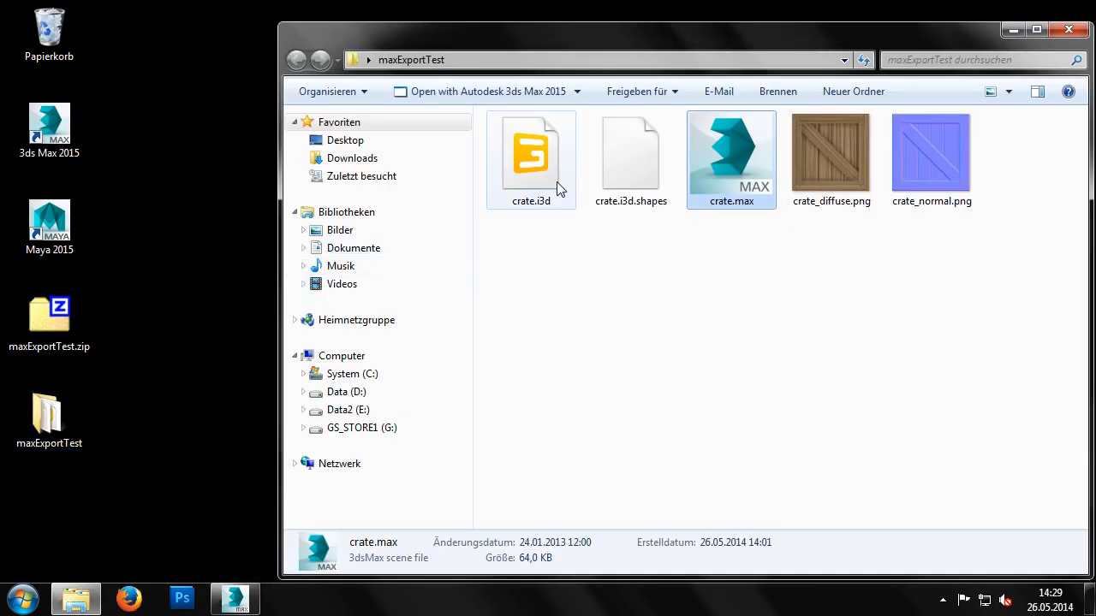
pyautogui.doubleClick(535, 167)
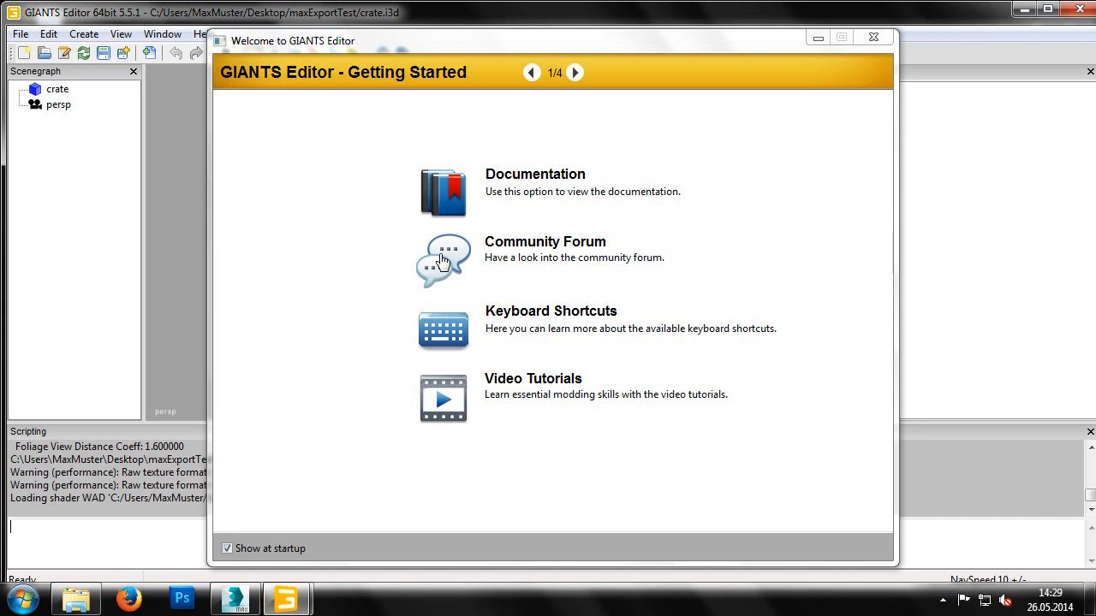
pyautogui.click(873, 37)
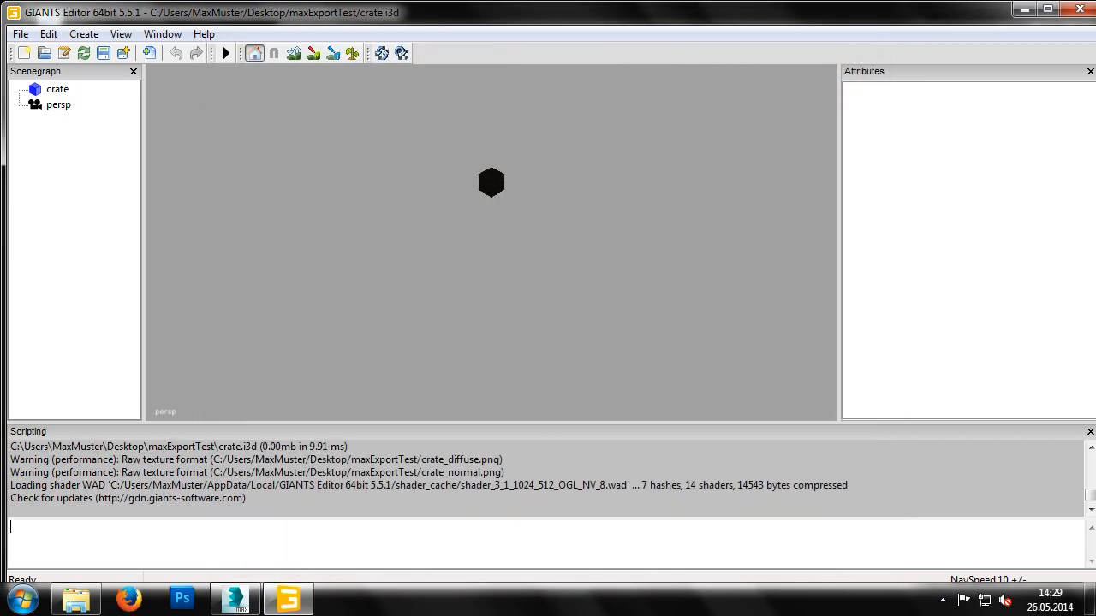
pyautogui.moveTo(503, 472); pyautogui.dragTo(11, 460)
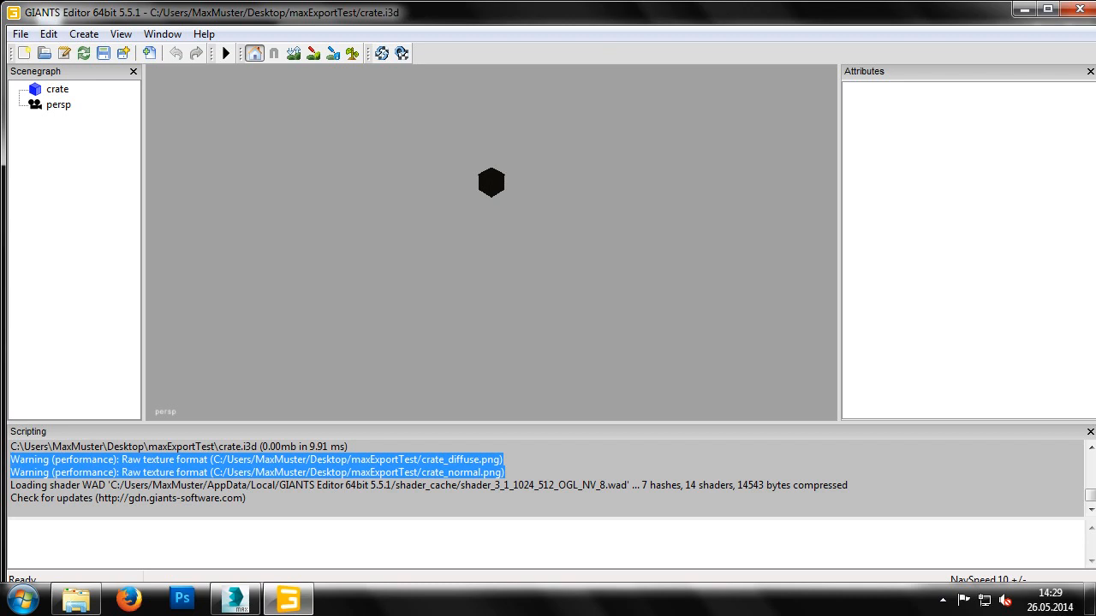
pyautogui.click(518, 442)
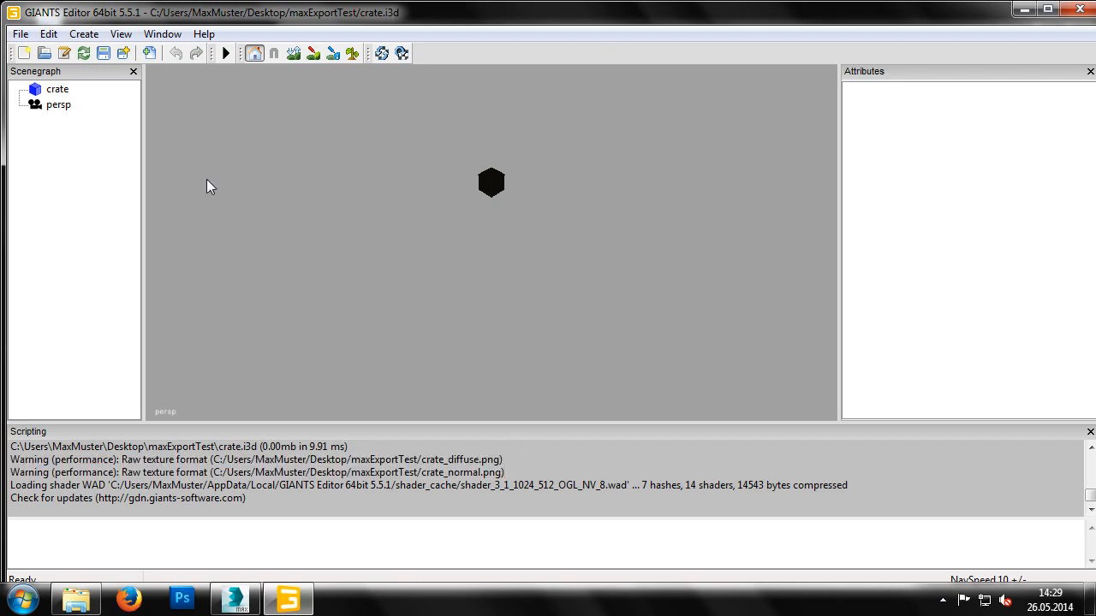
# - Add a light to the scene containing the crate
pyautogui.click(65, 89)
pyautogui.click(84, 34)
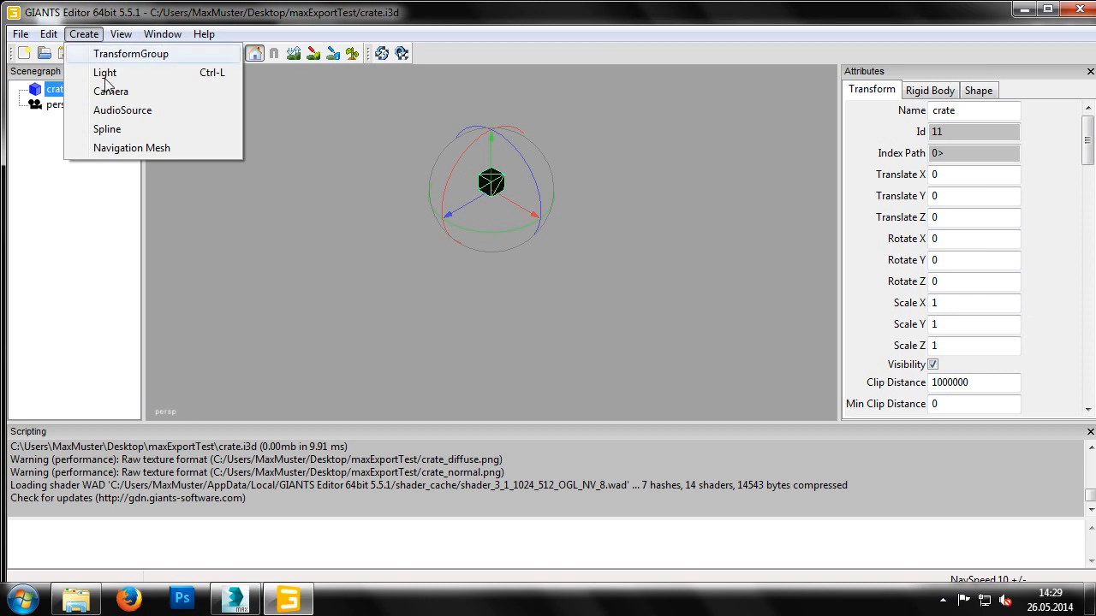
pyautogui.click(98, 72)
# - Select the crate, frame it in the perspective view, and orbit around it to inspect its textured faces
pyautogui.click(57, 89)
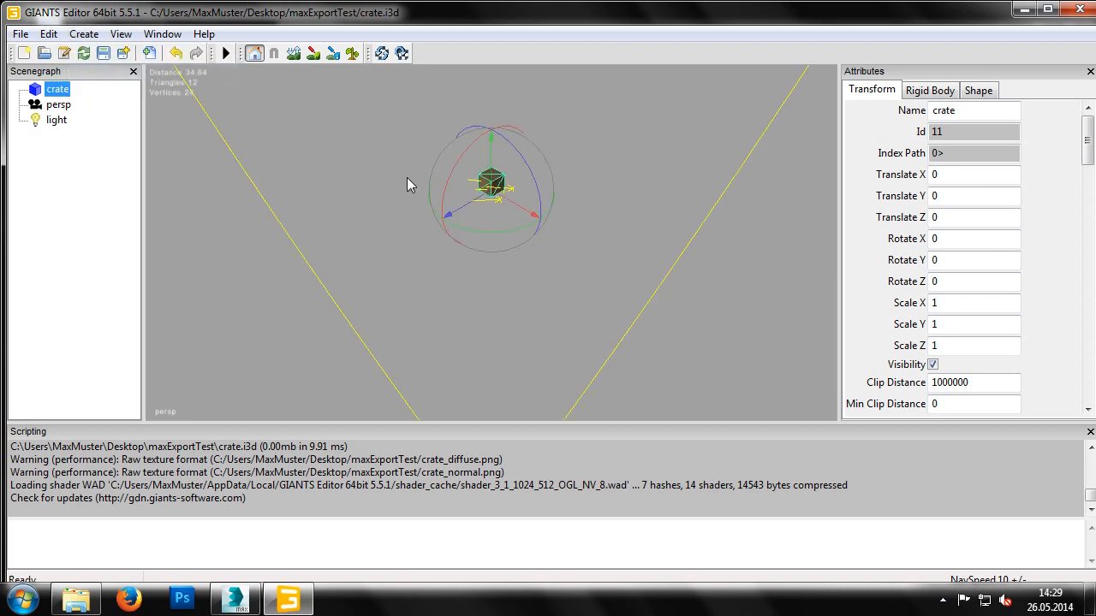
pyautogui.press('f')
pyautogui.keyDown('alt'); pyautogui.moveTo(459, 280); pyautogui.dragTo(470, 209); pyautogui.keyUp('alt')
pyautogui.moveTo(469, 210)
pyautogui.keyDown('alt'); pyautogui.mouseDown(button='middle')
pyautogui.moveTo(468, 156)
pyautogui.moveTo(462, 202)
pyautogui.mouseUp(button='middle'); pyautogui.keyUp('alt')
pyautogui.scroll(-3, 466, 171)
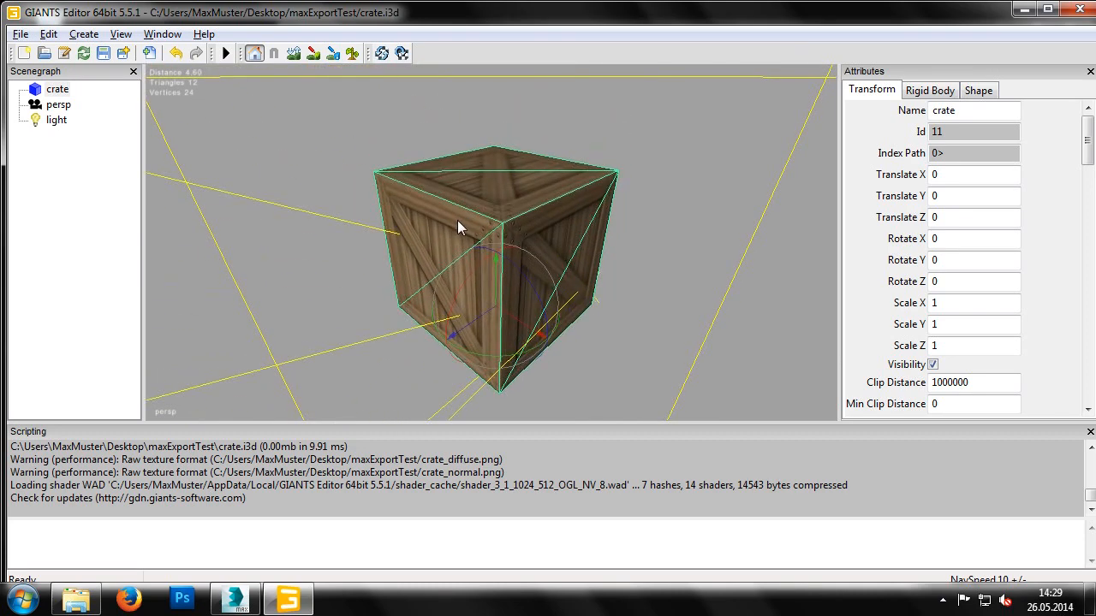